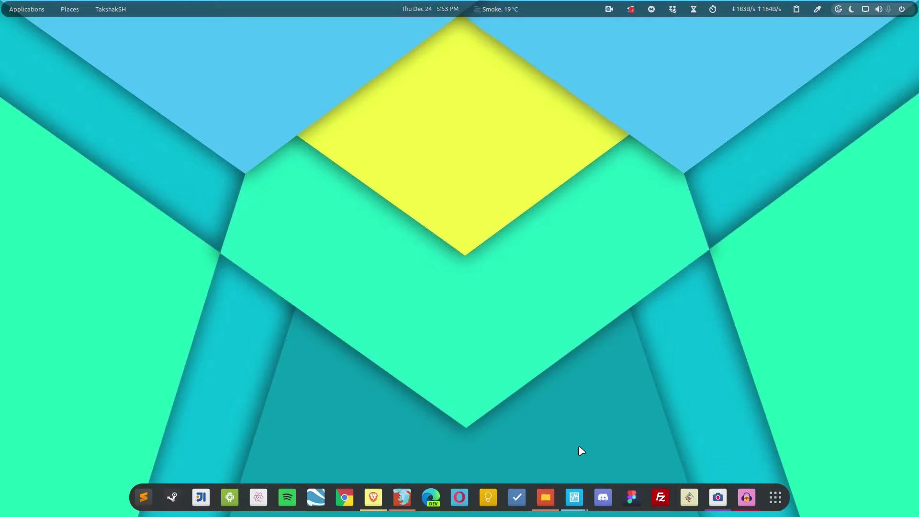
Step: Bring up the Linux Mint VM from VirtualBox's window list and switch it to full-screen mode
right_click(574, 497)
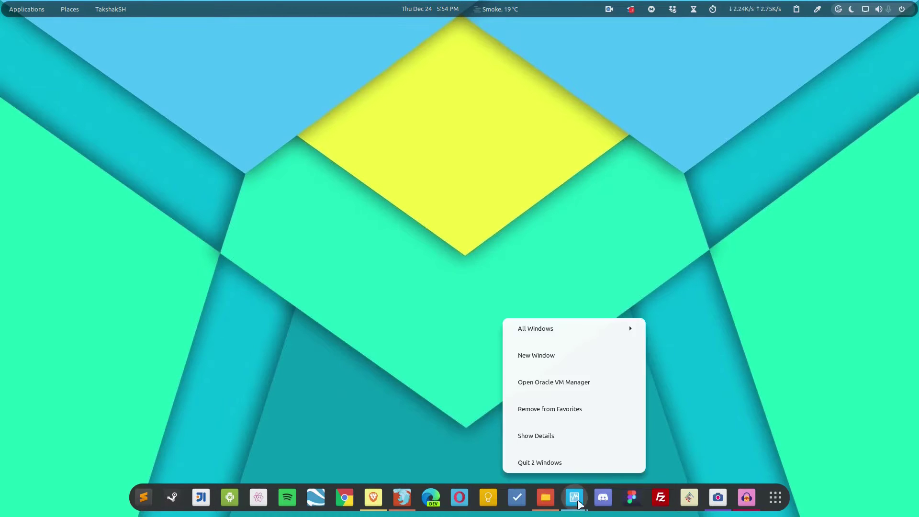
left_click(558, 333)
left_click(557, 290)
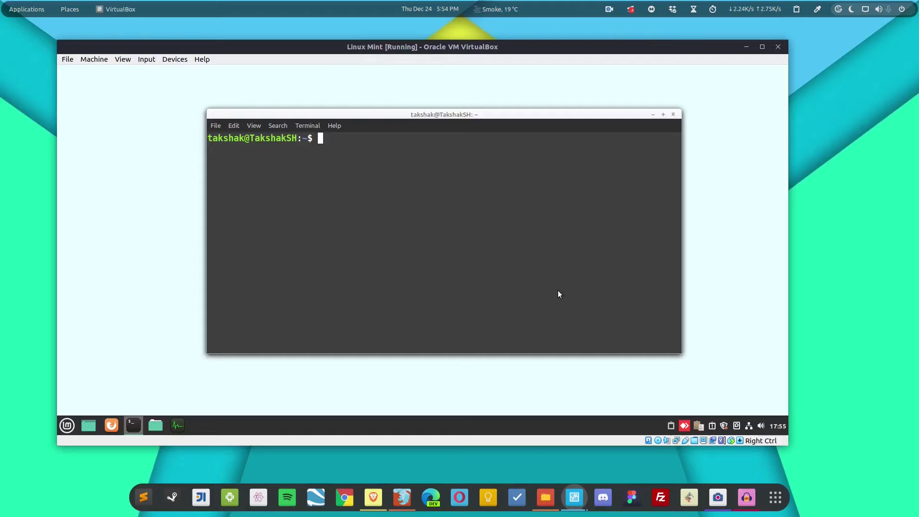
left_click(122, 59)
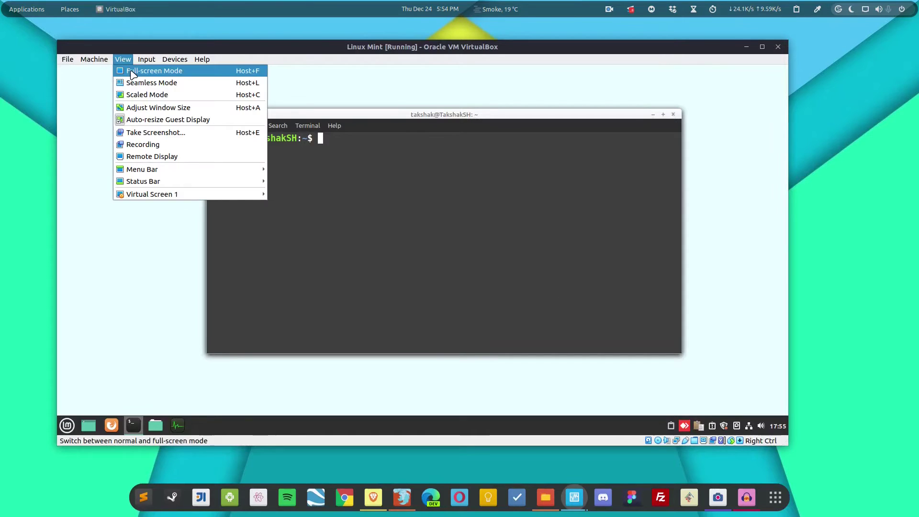
left_click(128, 70)
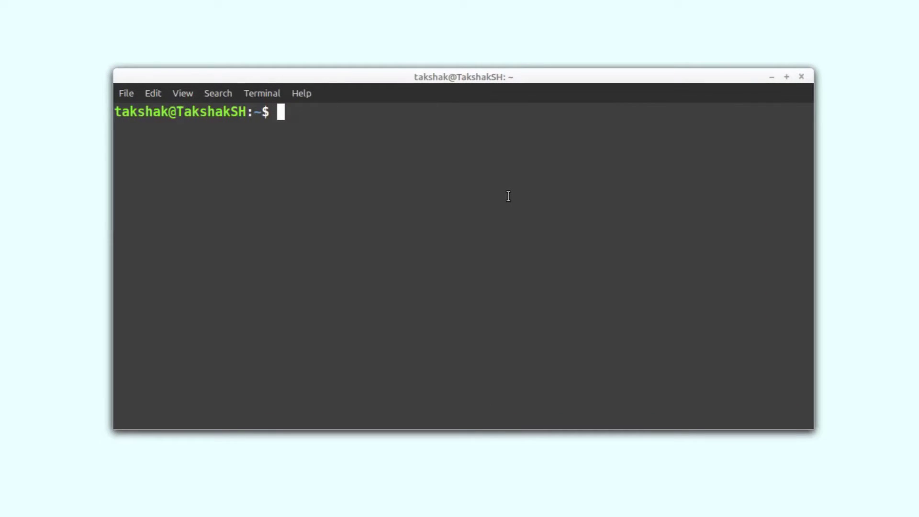
Step: Install Plank with sudo apt-get install plank, entering the administrator password and accepting the package list
type("sudo apt")
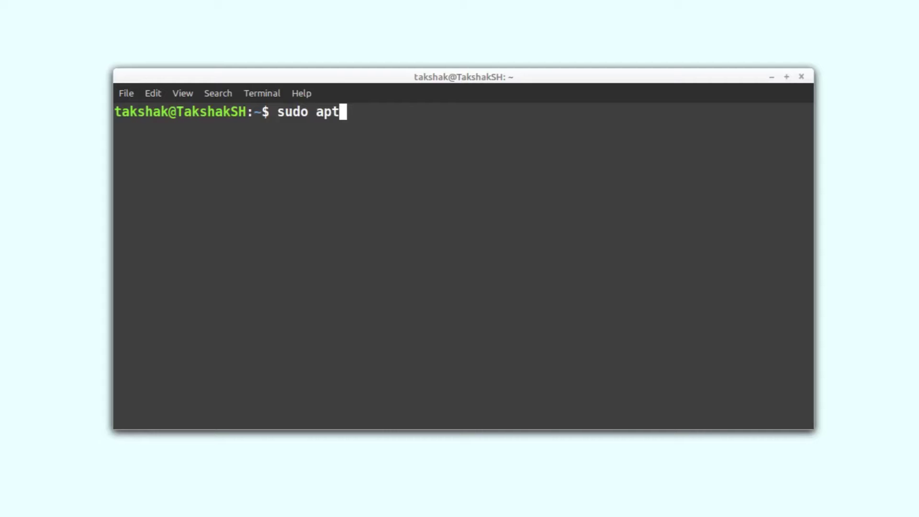
type("-get install")
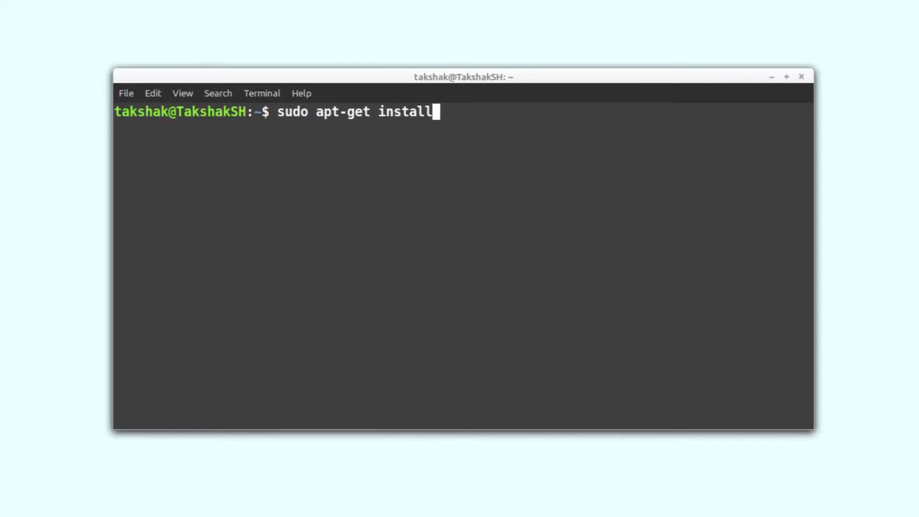
type(" plank")
key("Return")
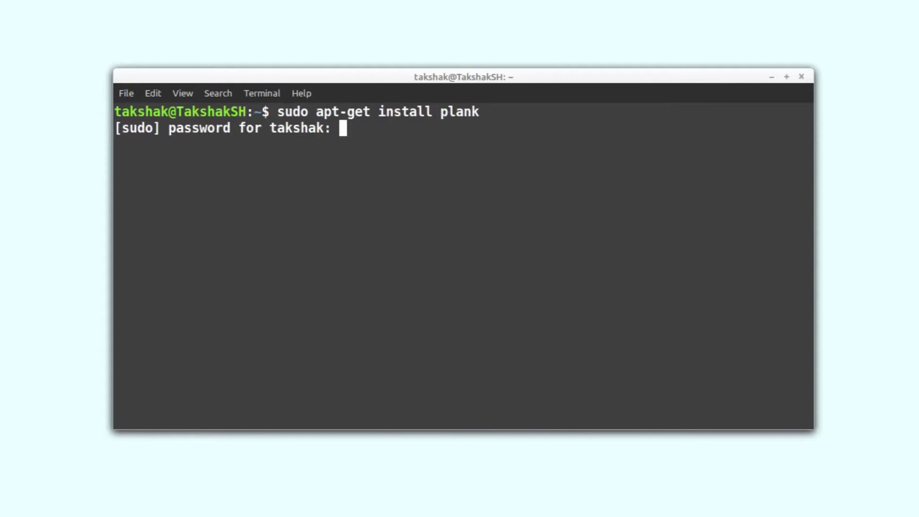
type("******")
key("Return")
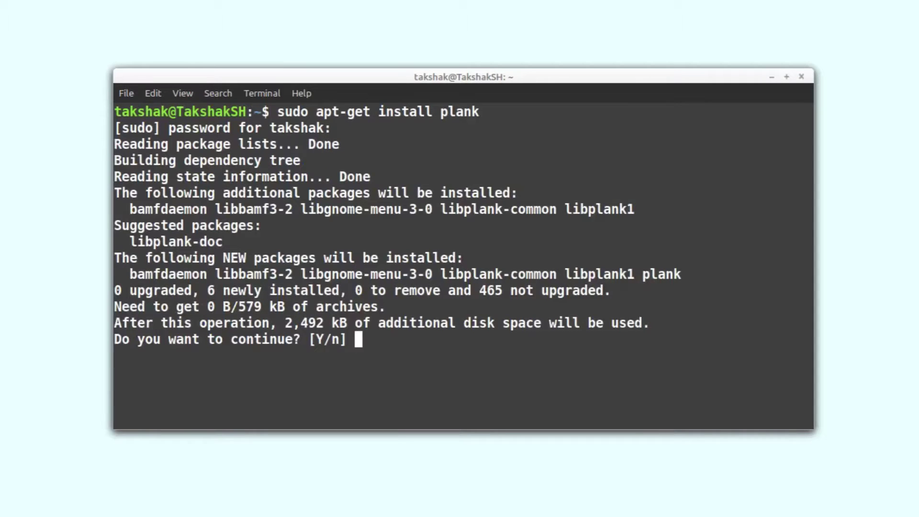
key("Return")
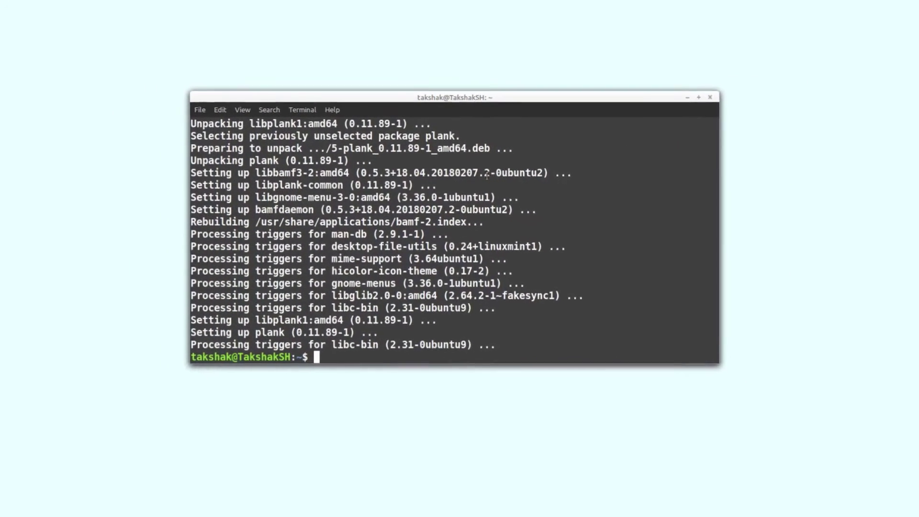
Step: Minimize the terminal and launch Plank by searching 'pla' in the application menu
left_click(661, 105)
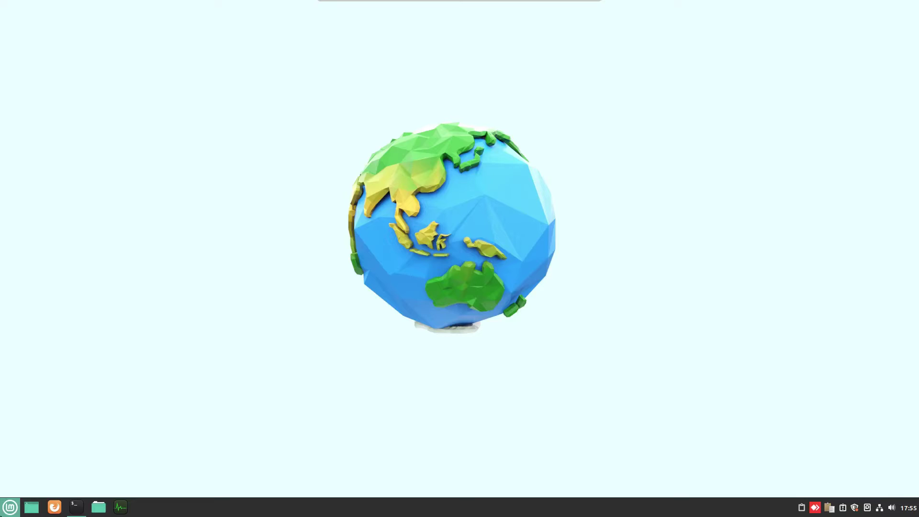
left_click(10, 507)
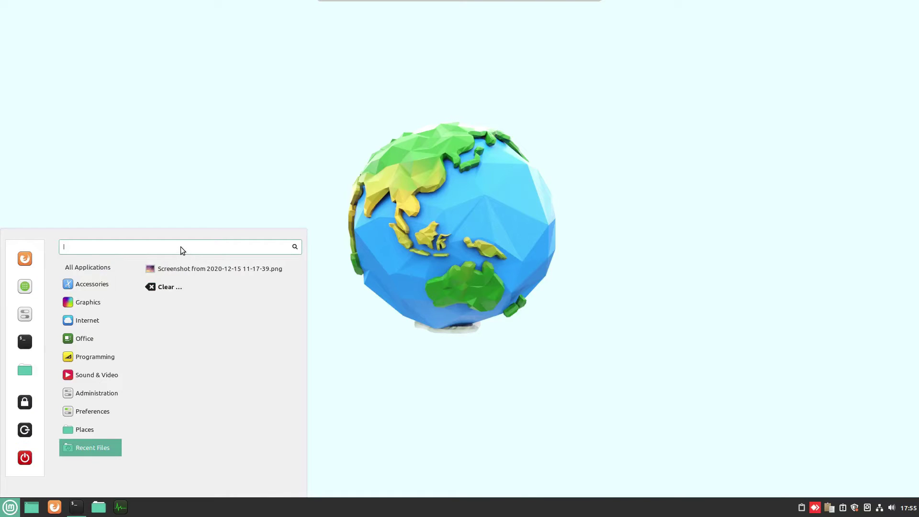
type("pla")
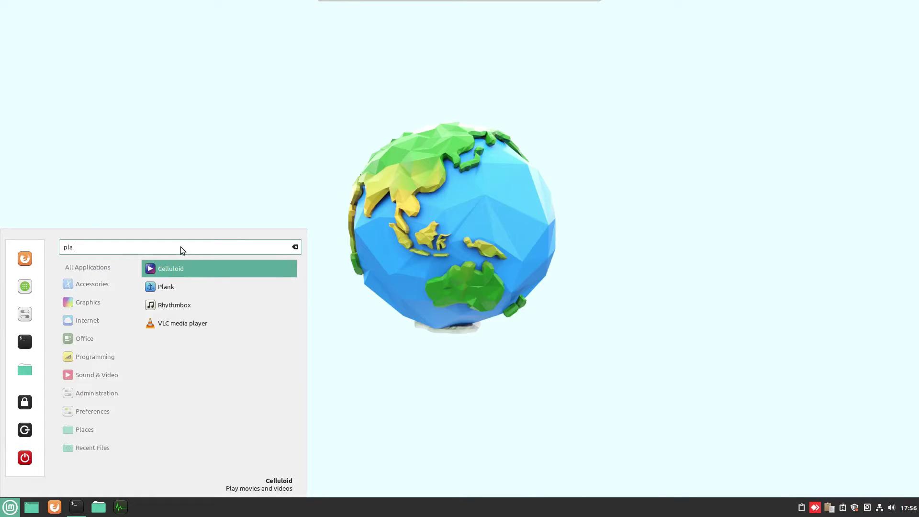
key("Down")
key("Return")
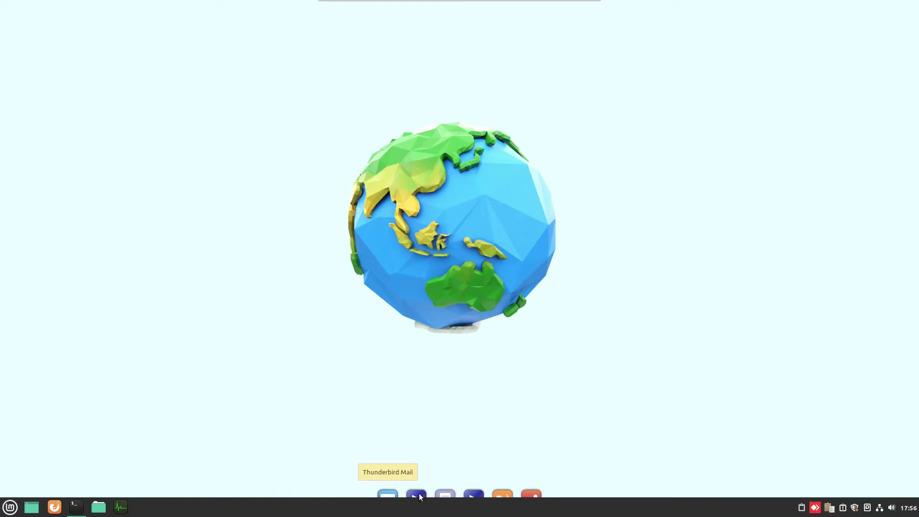
Step: Open the desktop customization settings from the desktop menu, then close the monitor layout window
right_click(551, 495)
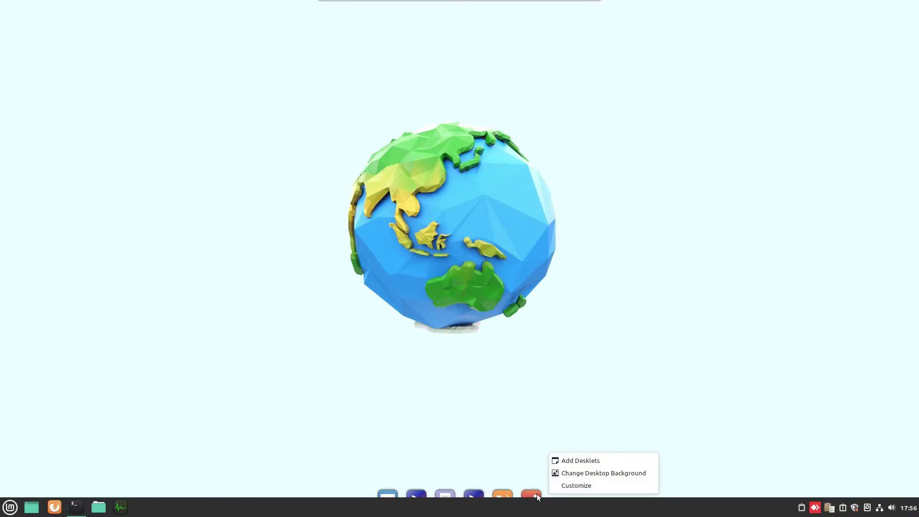
left_click(577, 485)
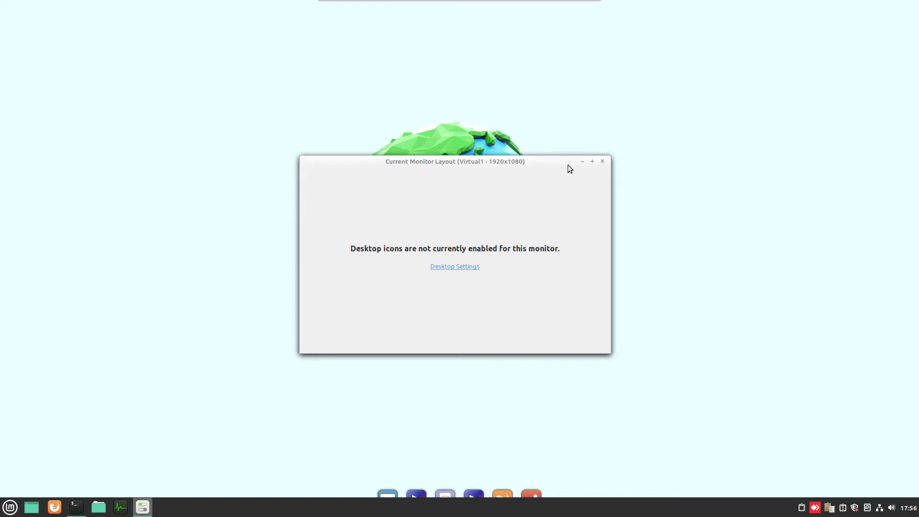
left_click(602, 162)
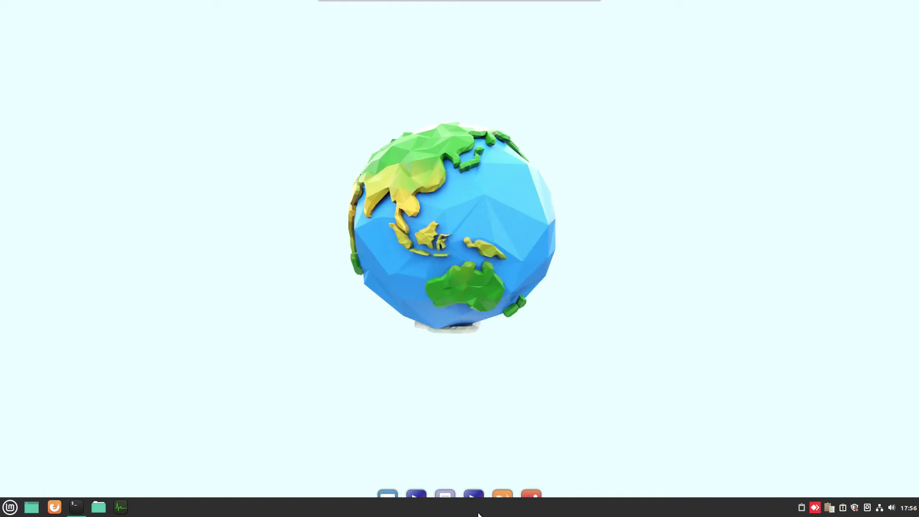
Step: Clear the terminal, run plank --preferences to open Plank's preferences, then minimize the terminal
left_click(77, 508)
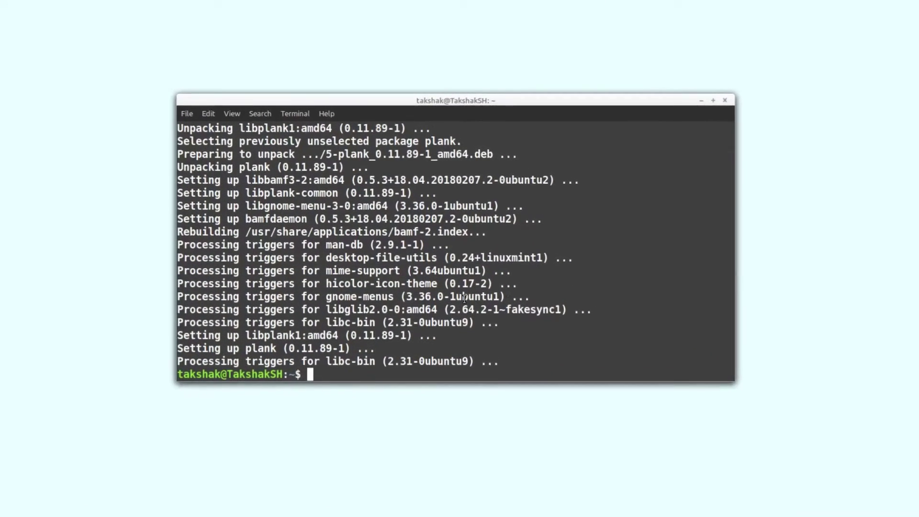
key("ctrl+l")
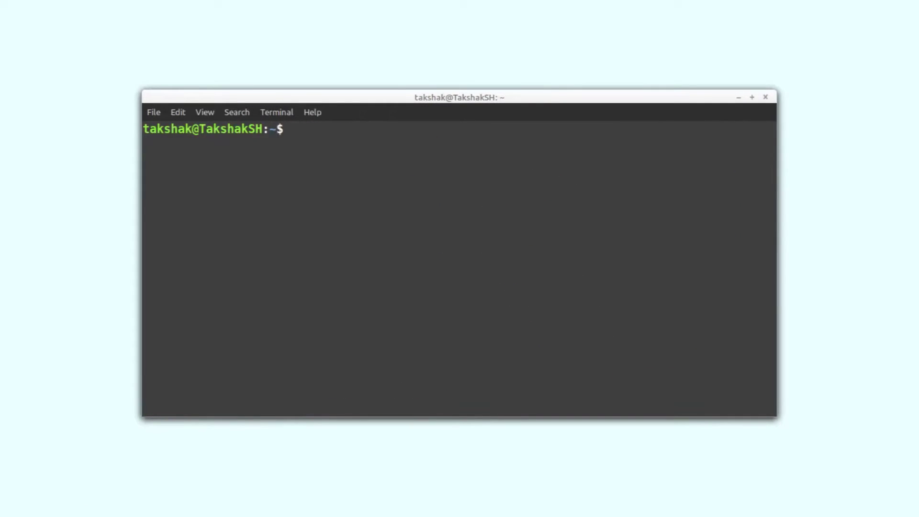
type("plank --pref")
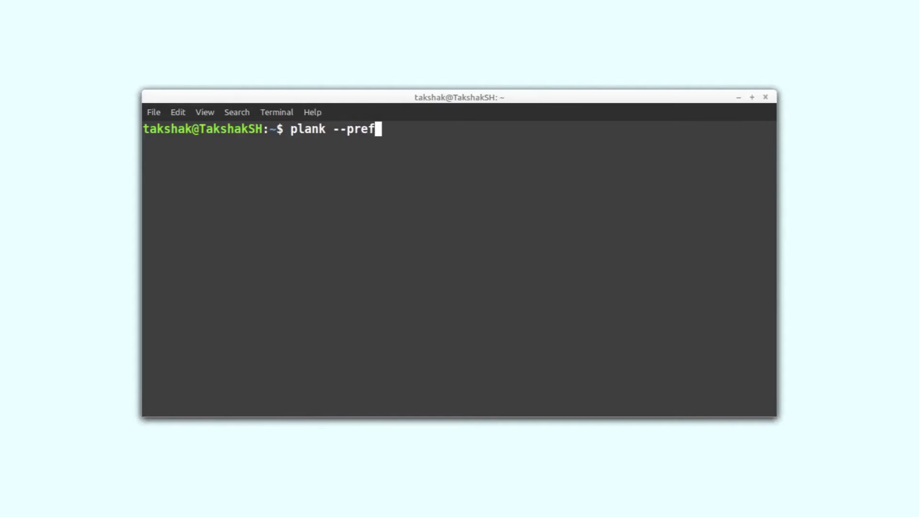
type("erenced")
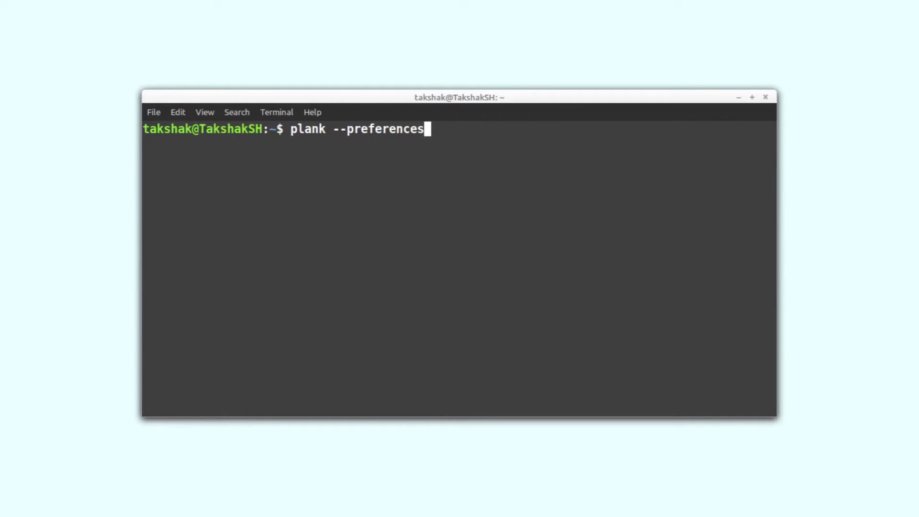
key("Return")
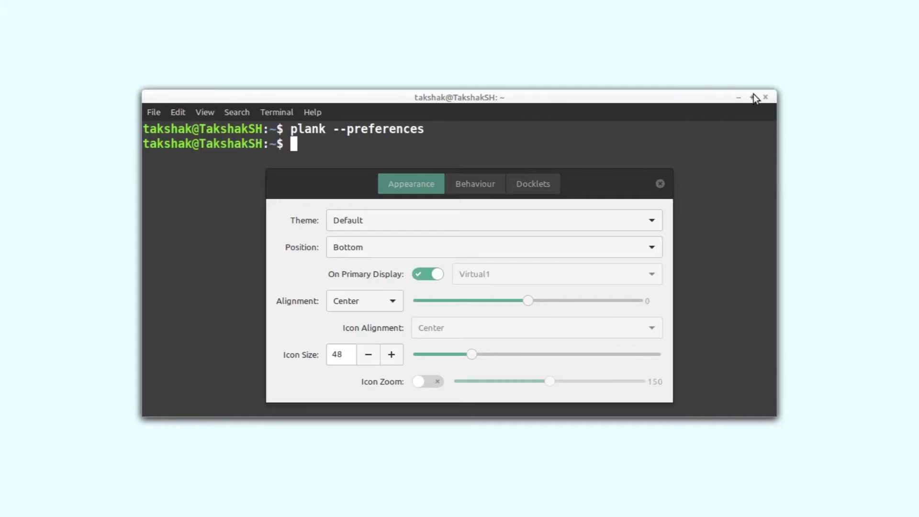
left_click(739, 96)
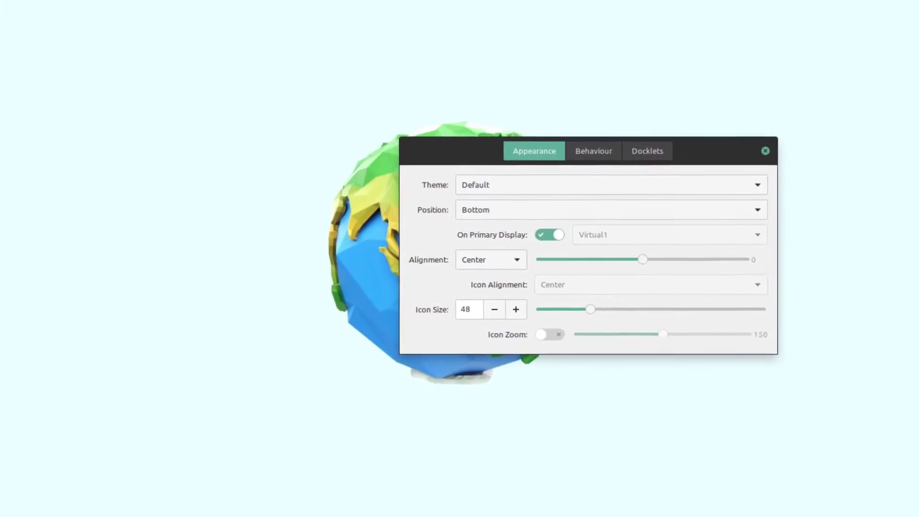
Step: Move the dock to the right edge, then to the left edge
left_click(502, 201)
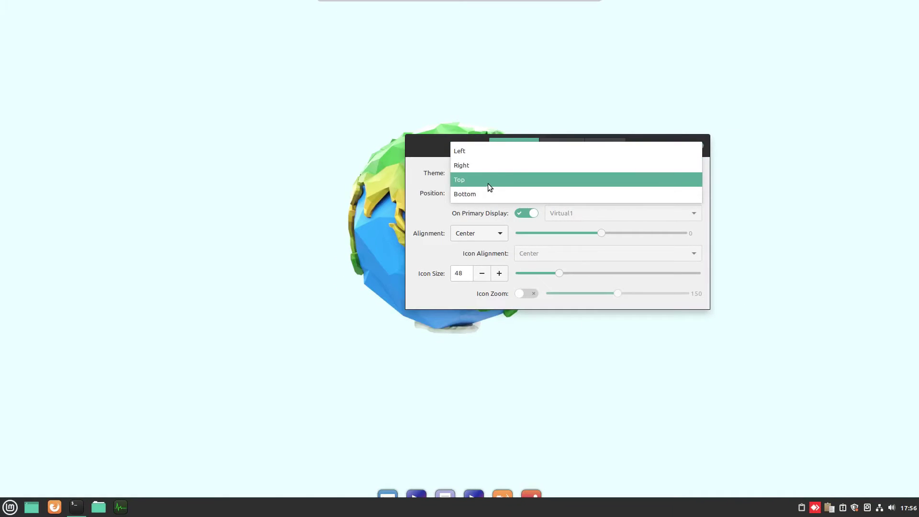
left_click(487, 168)
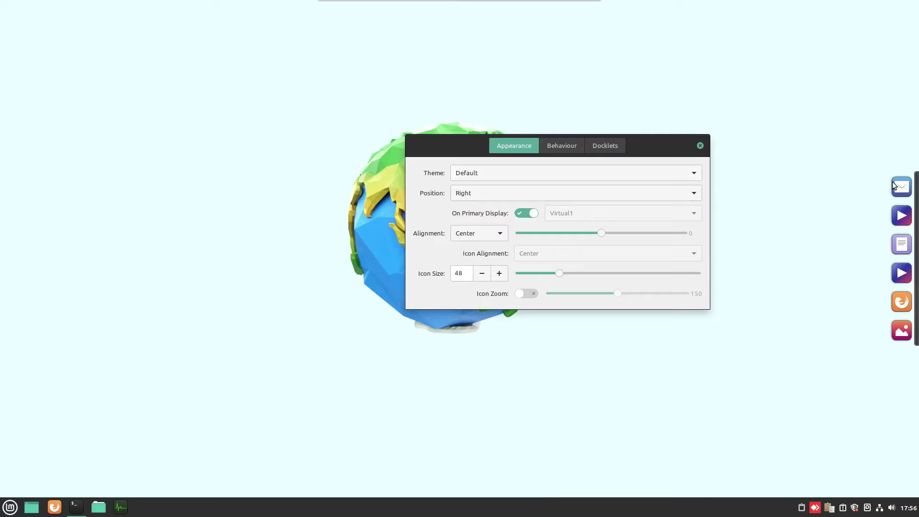
left_click(520, 193)
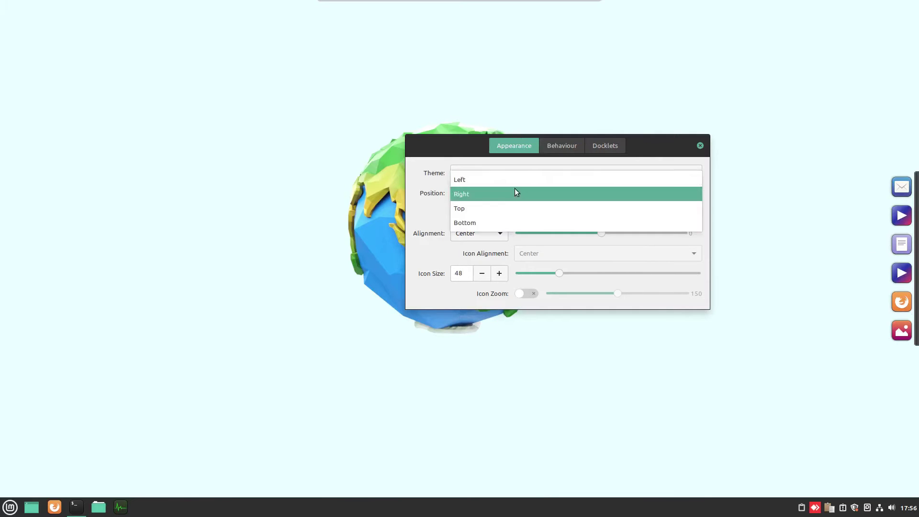
left_click(484, 180)
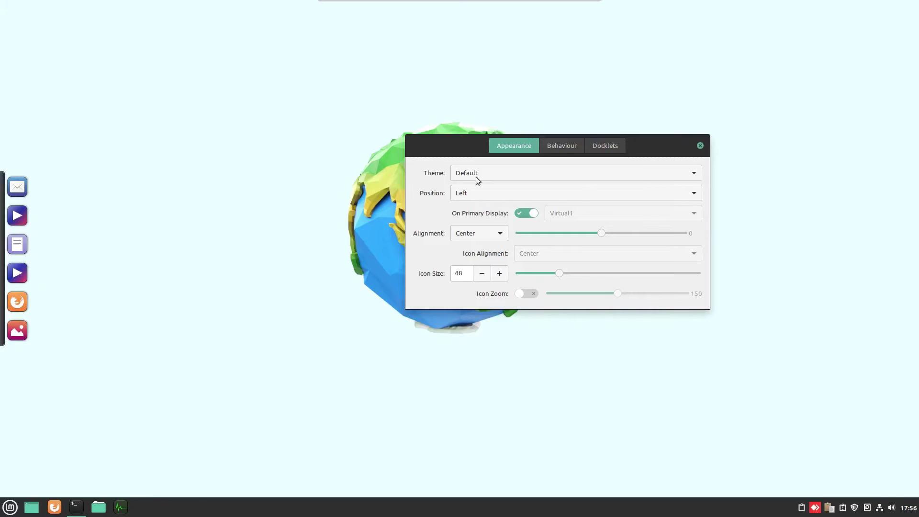
Step: Turn on Show Unpinned in the Behaviour settings and restore the terminal, moving it left
left_click(557, 144)
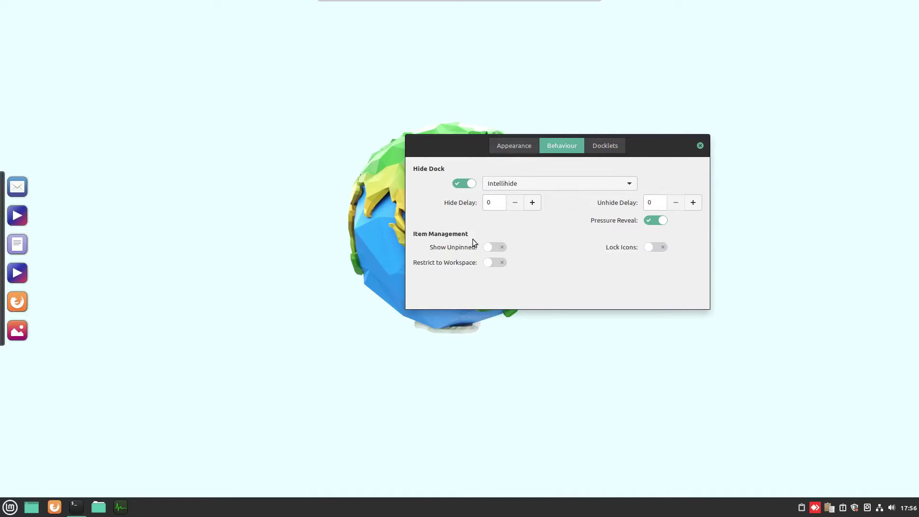
left_click(506, 248)
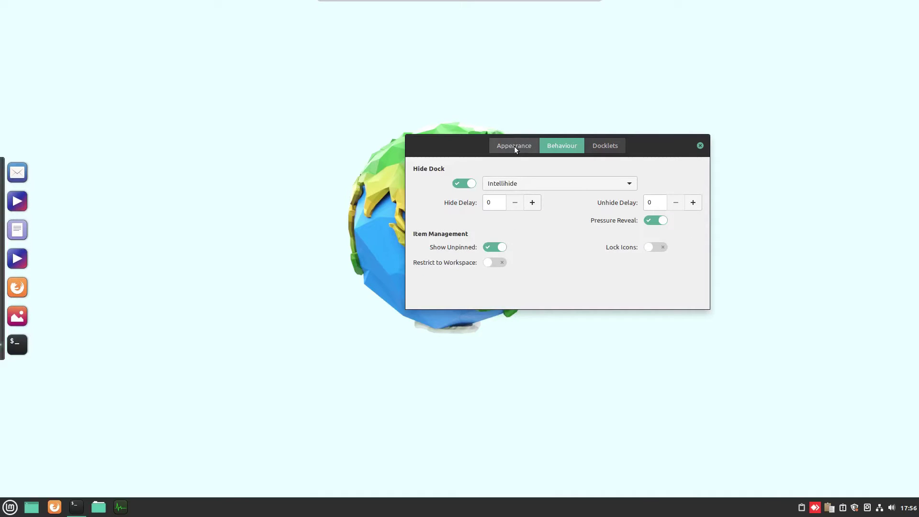
left_click(76, 507)
left_click_drag(488, 109, 282, 138)
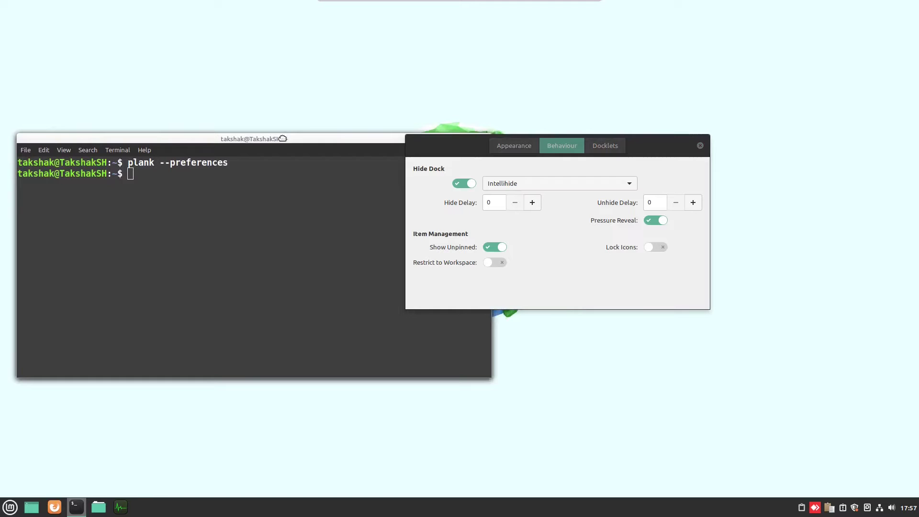
Step: Try End, Fill and Start dock alignments, then settle on Center alignment
left_click(513, 145)
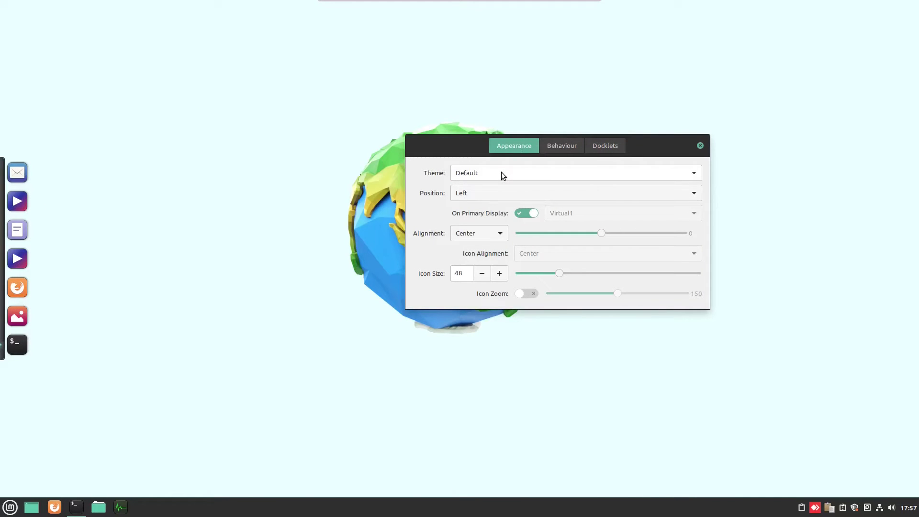
left_click(495, 235)
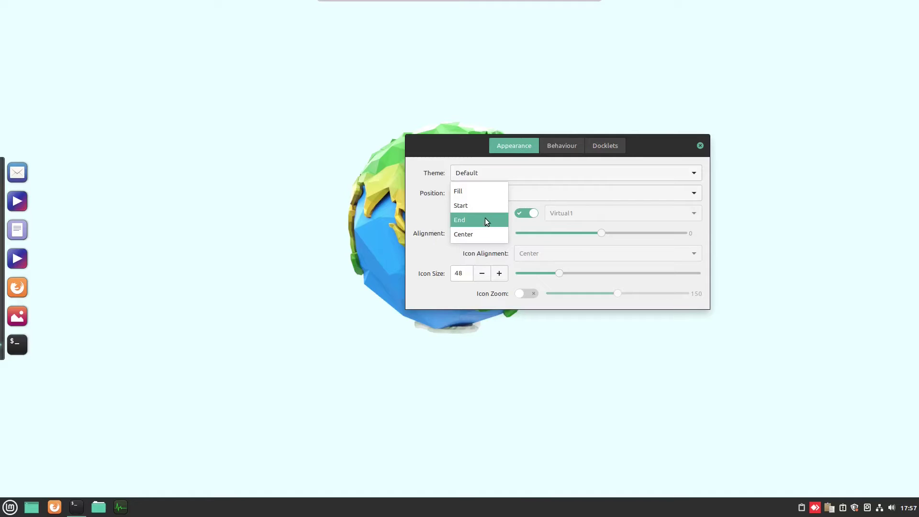
left_click(485, 220)
left_click(486, 235)
left_click(479, 204)
left_click(480, 233)
left_click(476, 248)
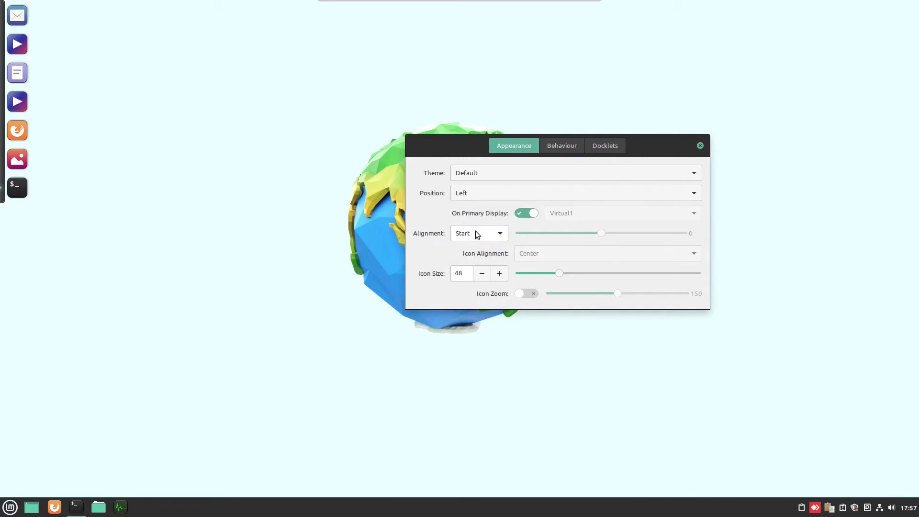
left_click(477, 234)
left_click(477, 260)
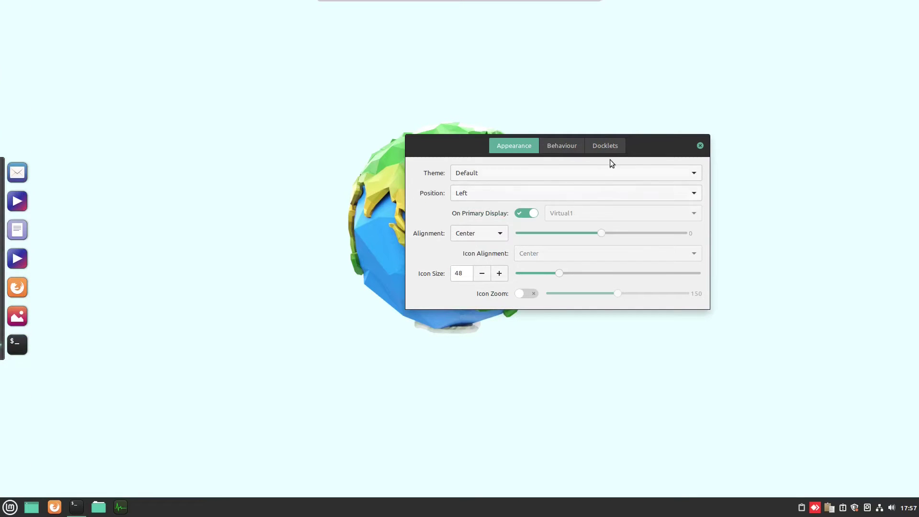
Step: Apply the Transparent dock theme and close the dock preferences
left_click(515, 172)
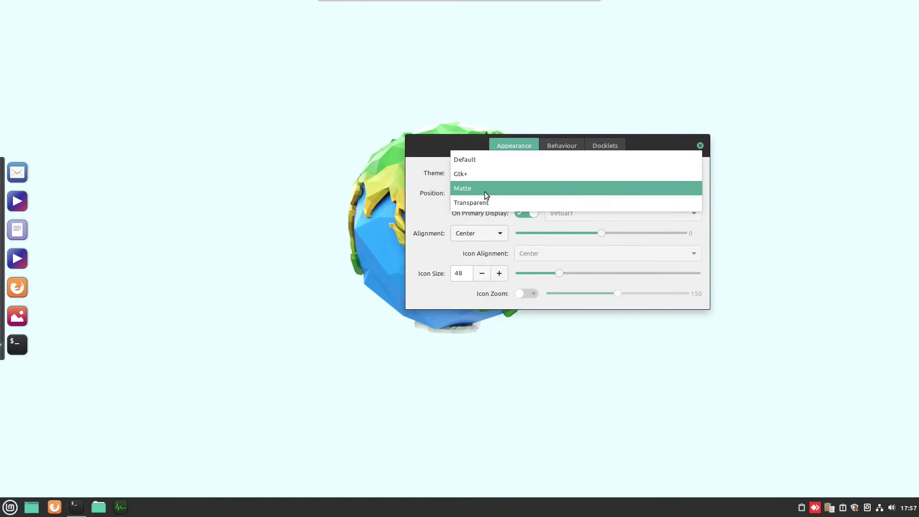
left_click(487, 186)
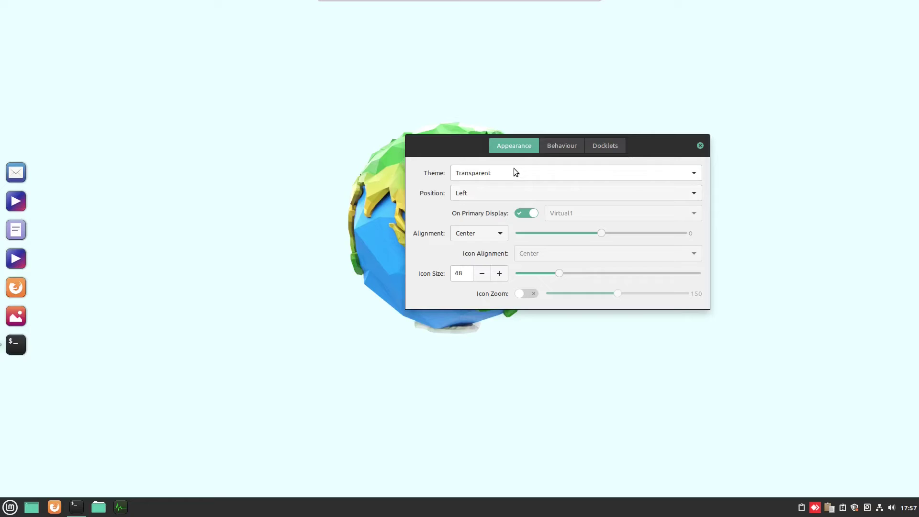
left_click(700, 145)
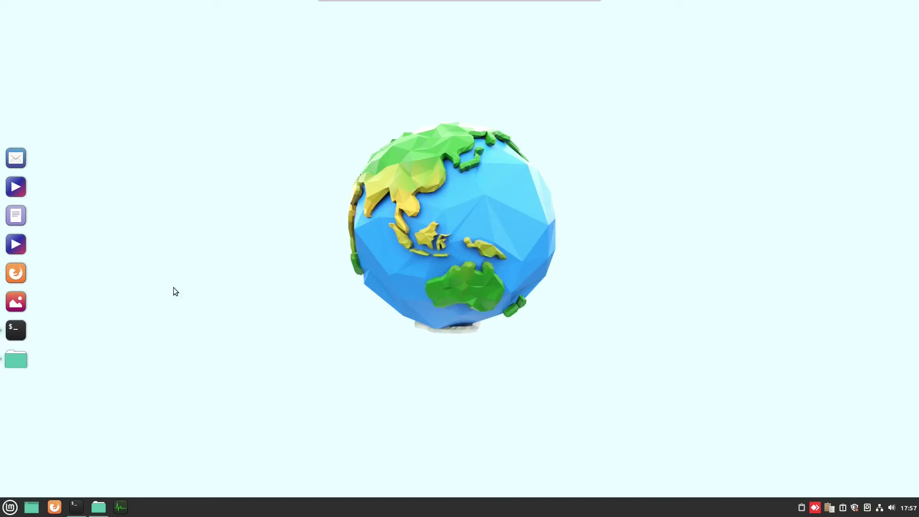
Step: Reveal hidden files in Home with Ctrl+H and reach the empty .local/share/plank/themes folder
left_click_drag(468, 133, 519, 124)
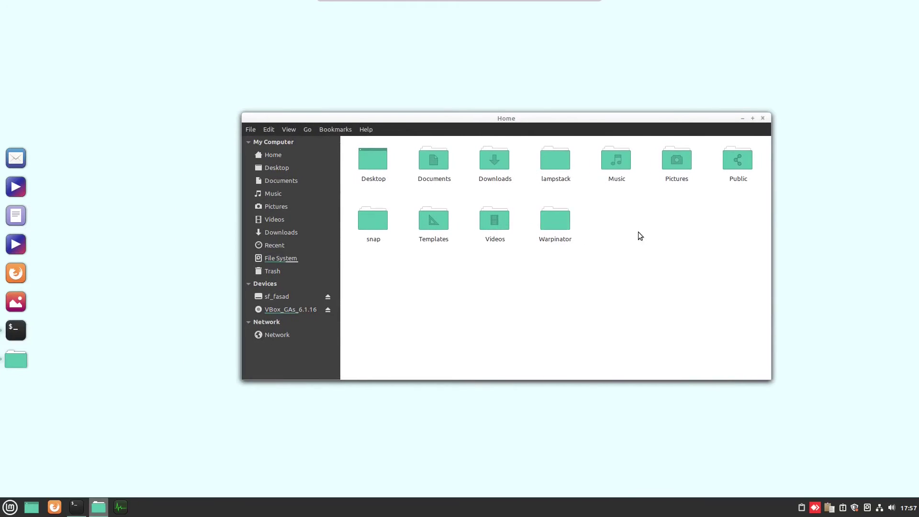
key("ctrl+h")
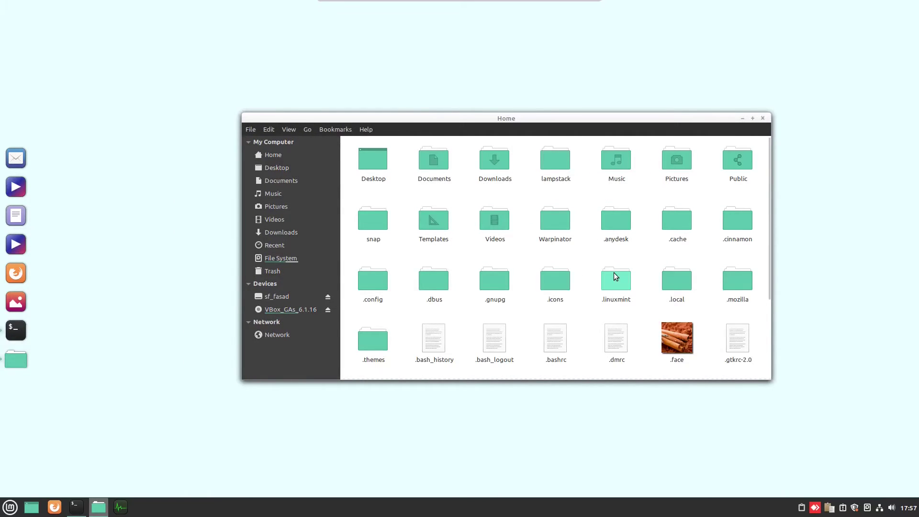
scroll(614, 271, "down", 3)
scroll(684, 192, "up", 2)
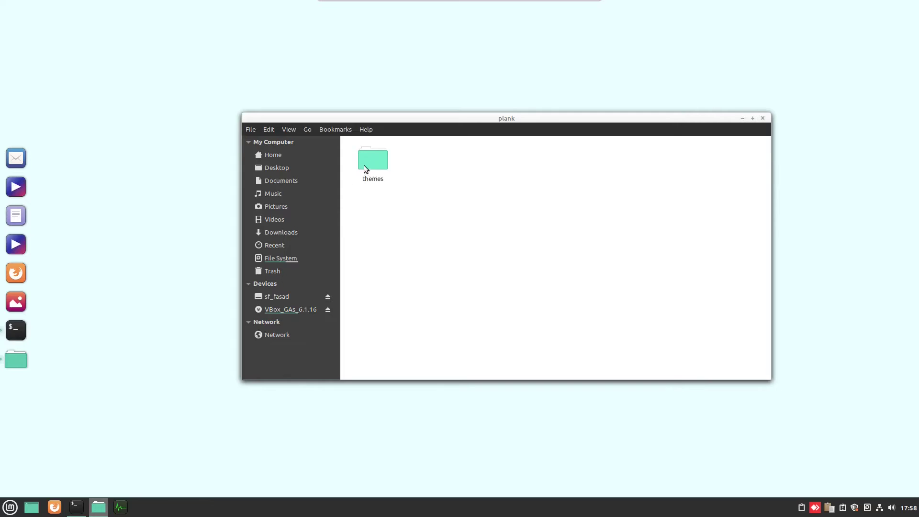
right_click(441, 198)
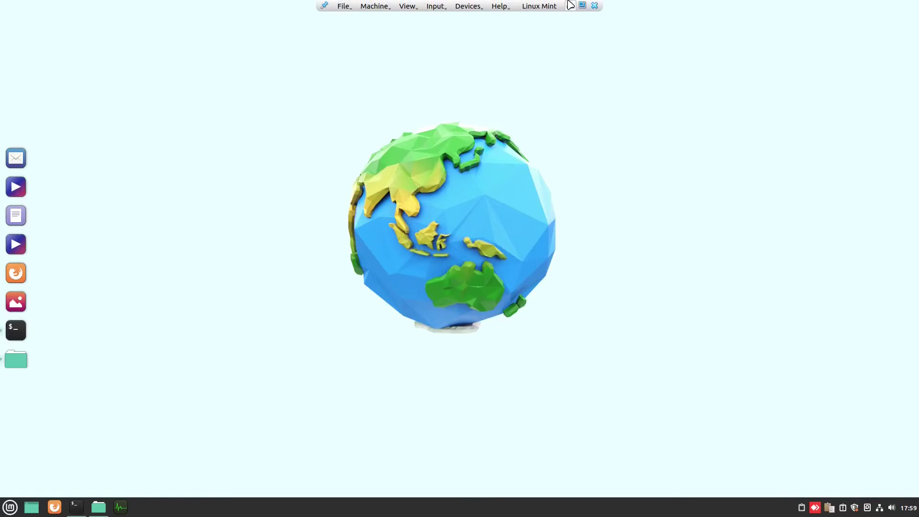
Step: Minimise the Mint VM, switch to the Ubuntu VM, unlock its session and minimise its terminal
left_click(570, 6)
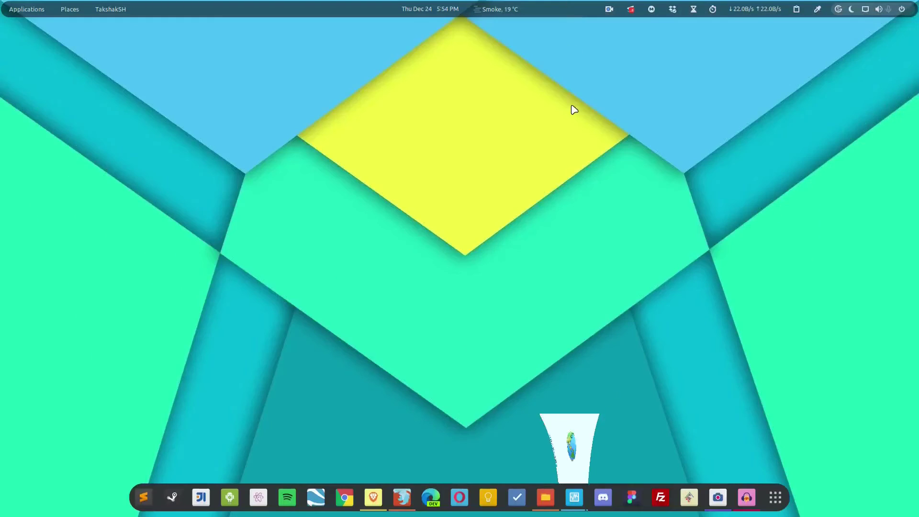
right_click(574, 497)
left_click(607, 329)
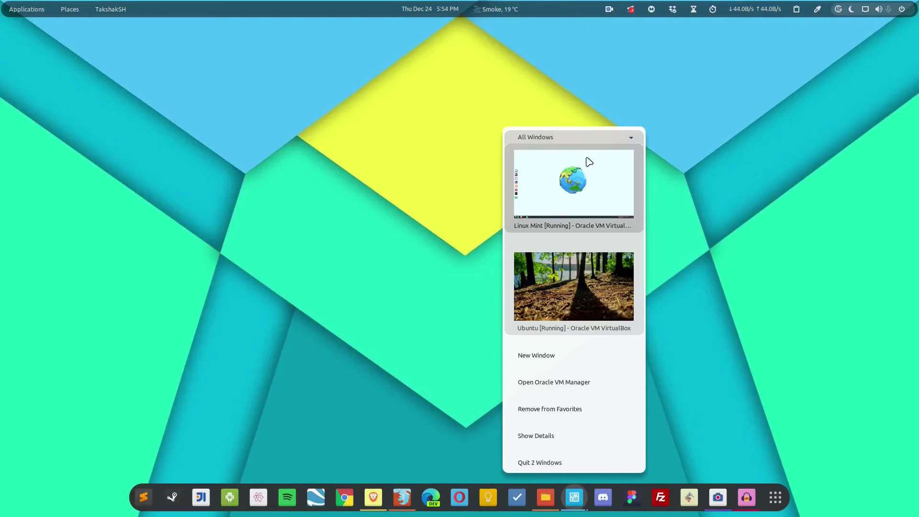
left_click(570, 272)
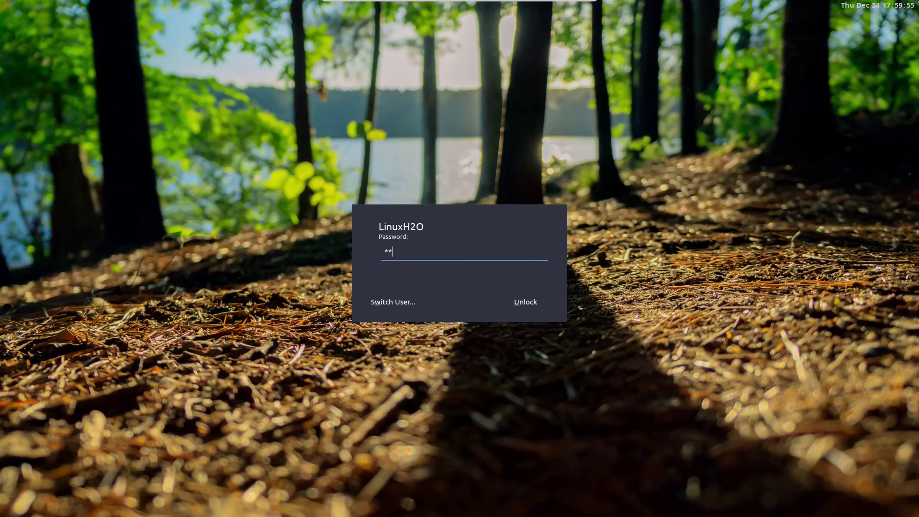
key("Return")
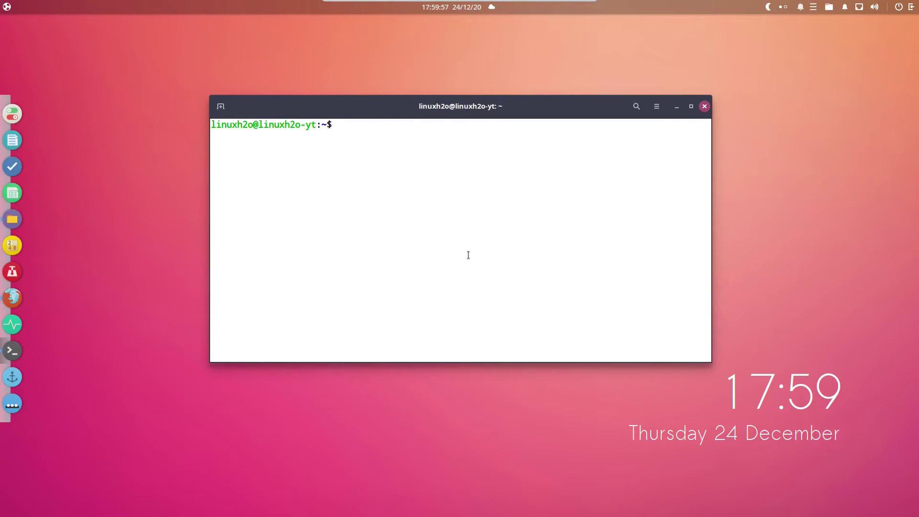
left_click(676, 107)
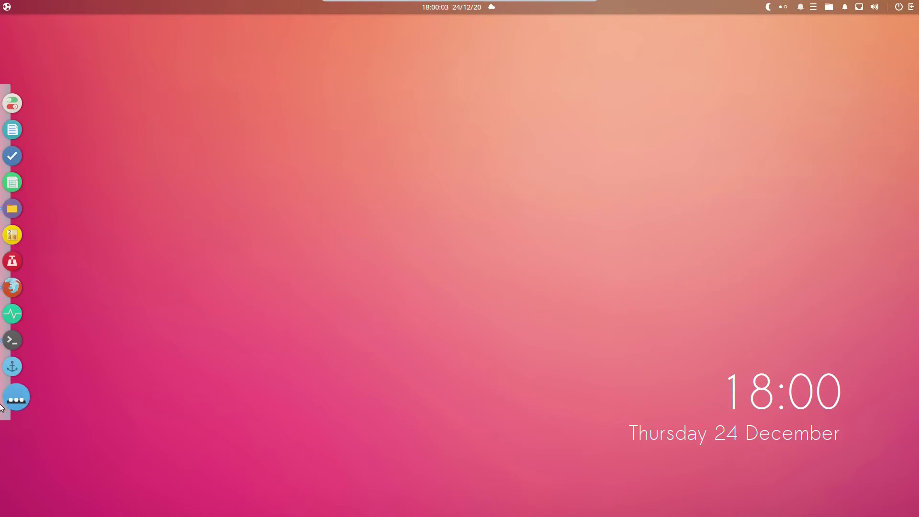
Step: Open the dock's preferences from its menu, browse the theme list, and apply the Pill theme
right_click(6, 422)
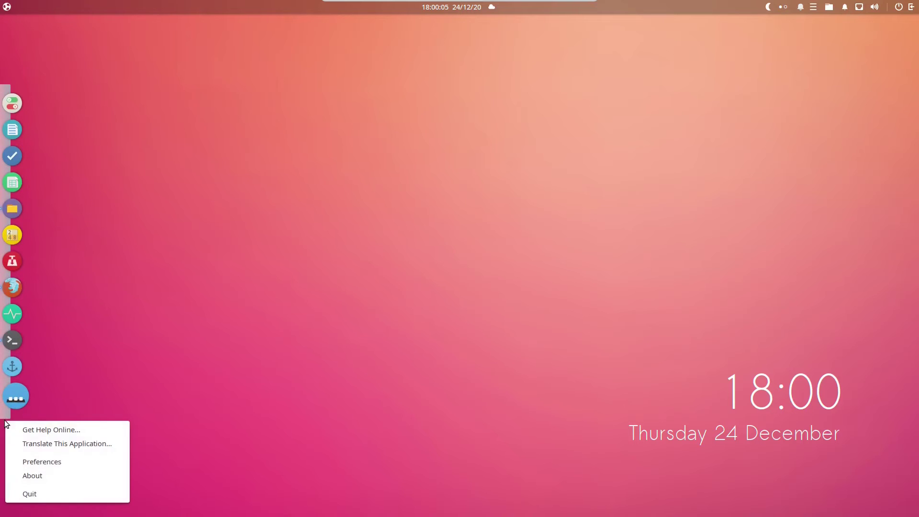
left_click(53, 465)
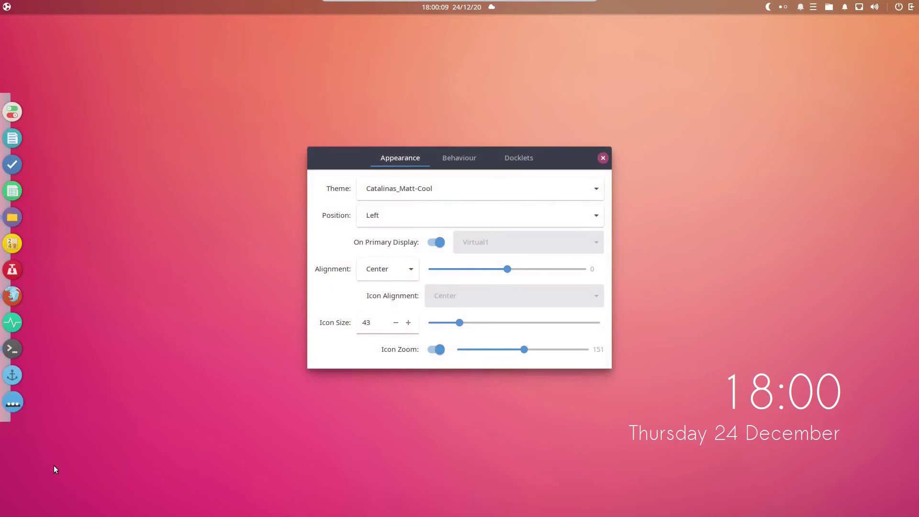
left_click(432, 189)
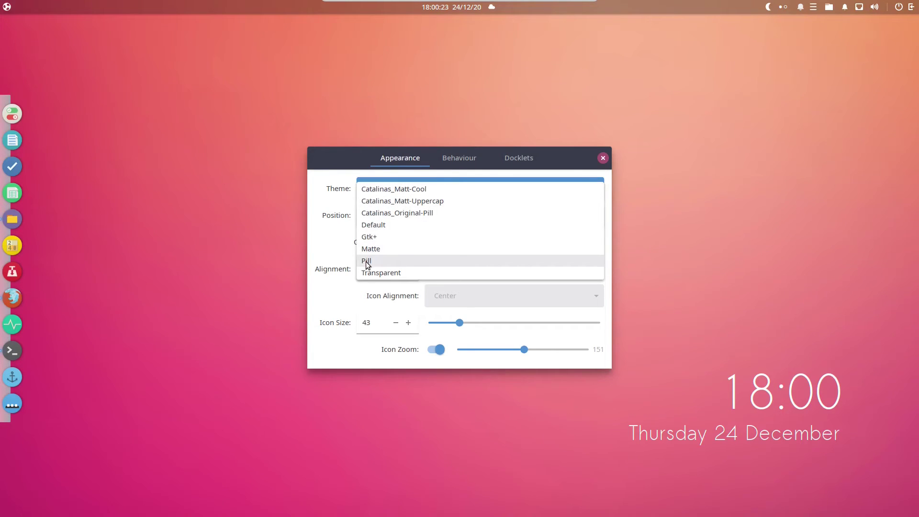
left_click(473, 160)
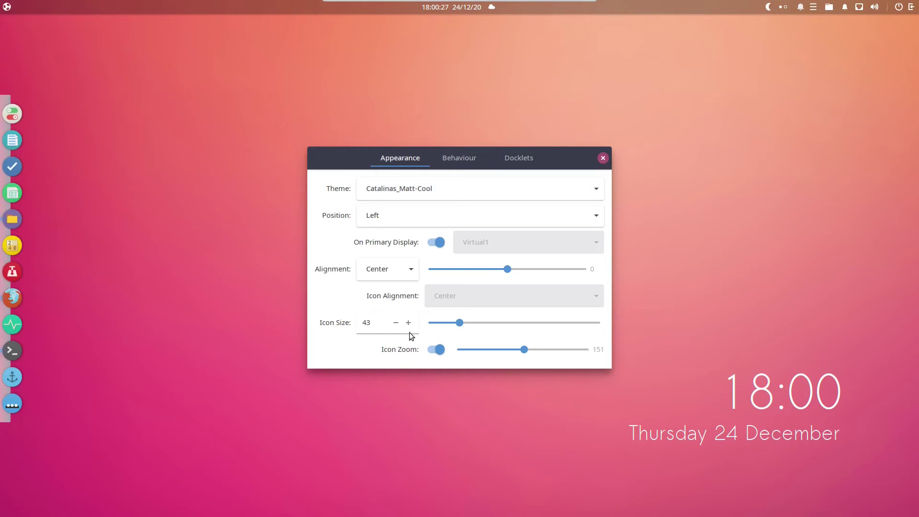
left_click(418, 188)
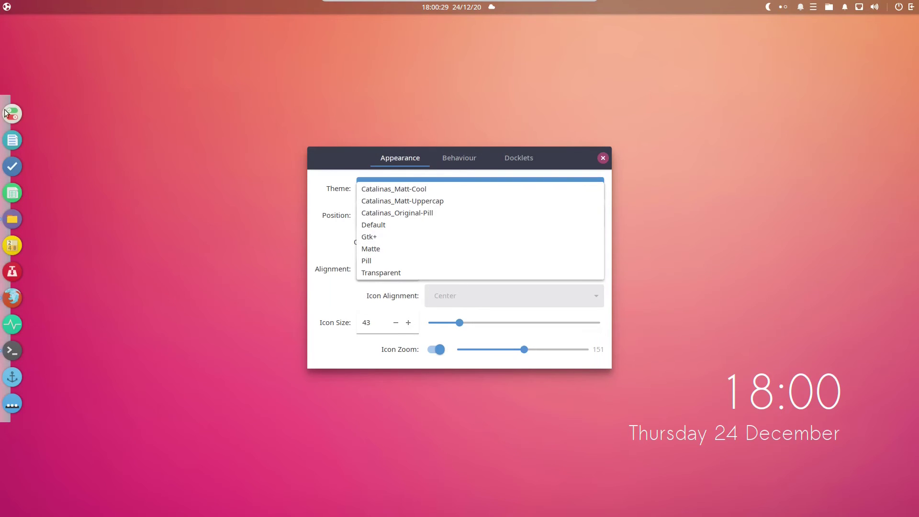
left_click(355, 161)
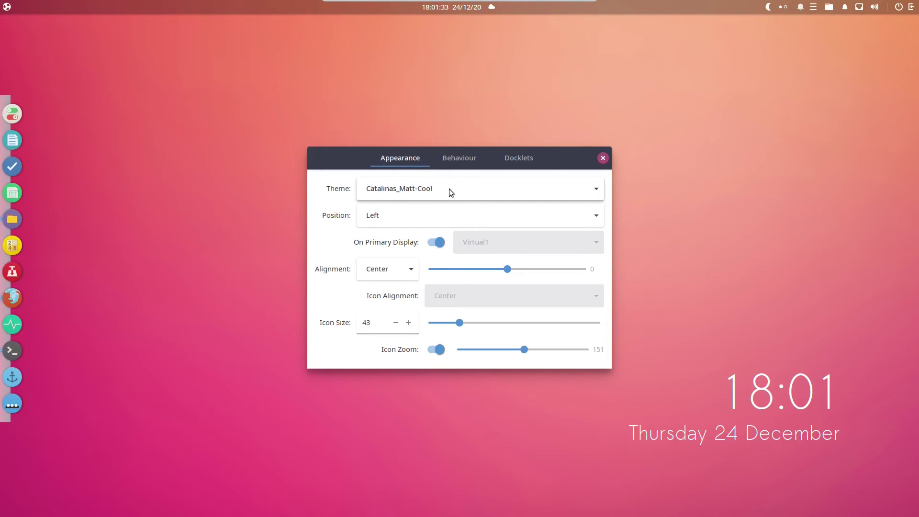
left_click(449, 188)
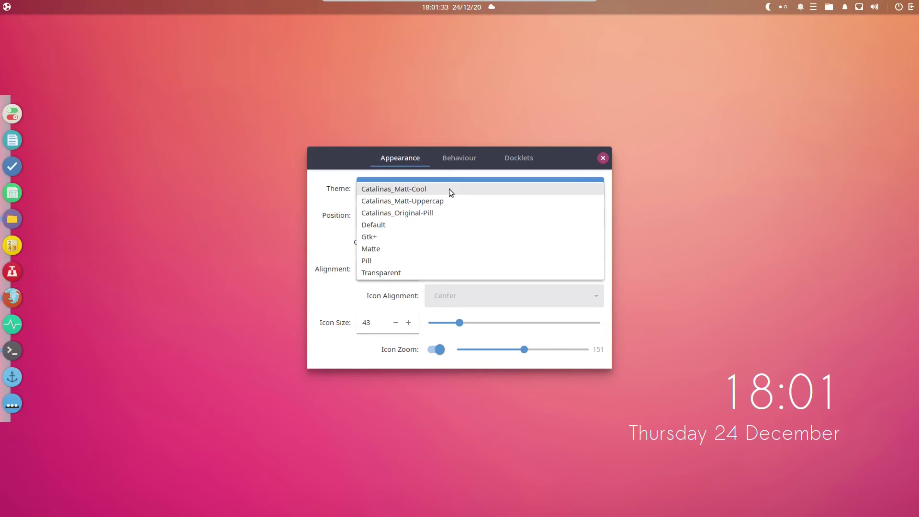
left_click(374, 260)
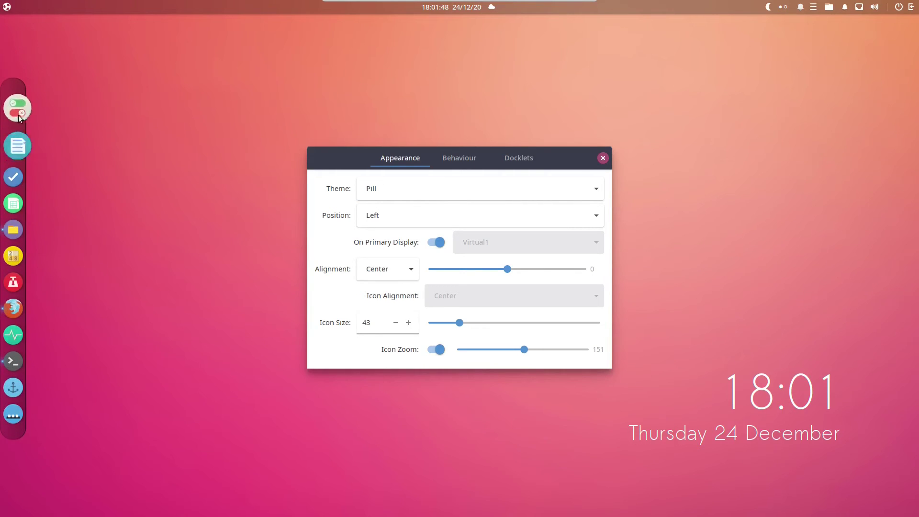
Step: Open the Home folder, close the dock preferences, and show hidden folders with Ctrl+H
left_click(16, 213)
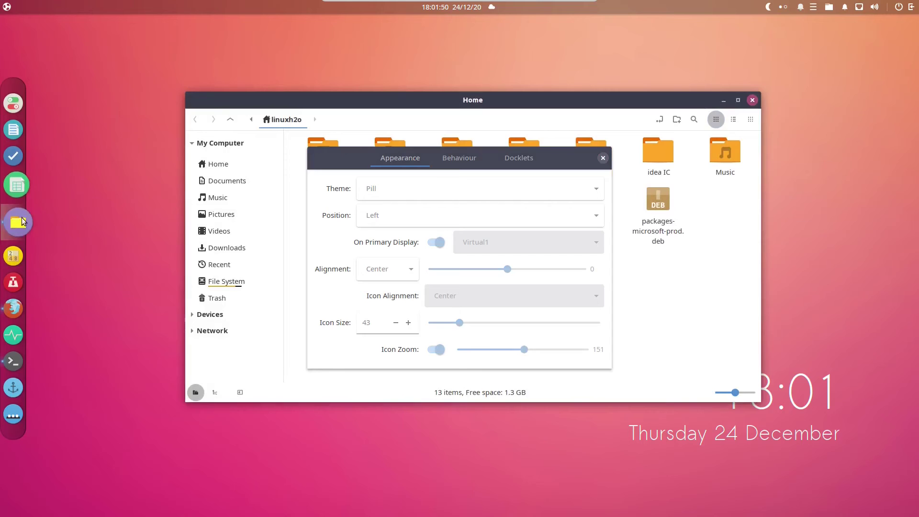
left_click_drag(579, 159, 600, 173)
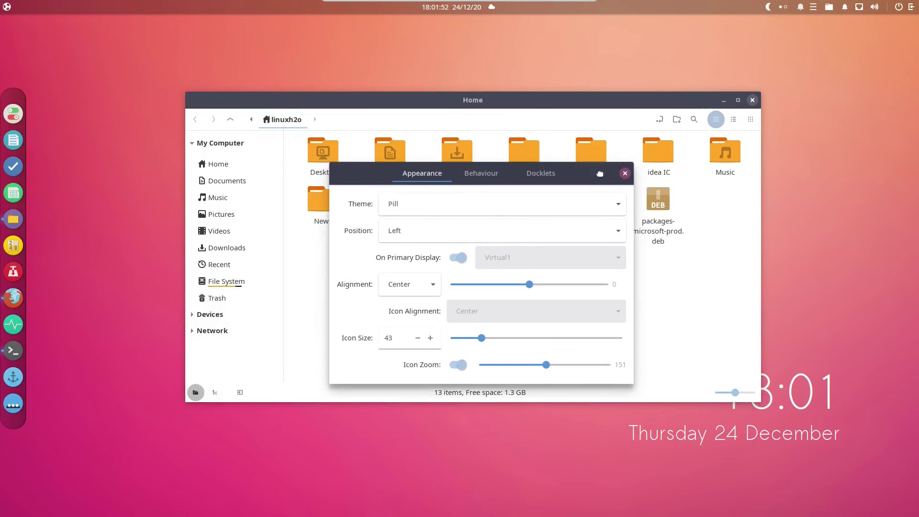
left_click(625, 173)
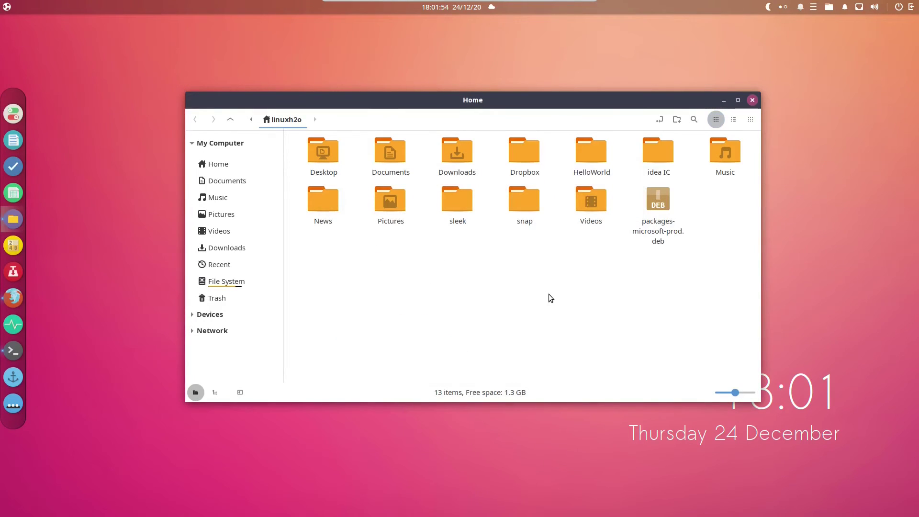
key("ctrl+h")
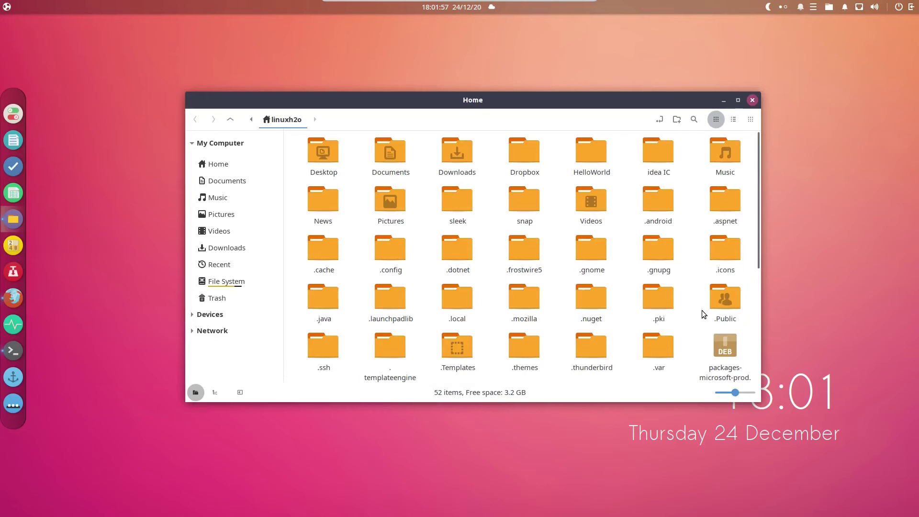
scroll(607, 320, "down", 3)
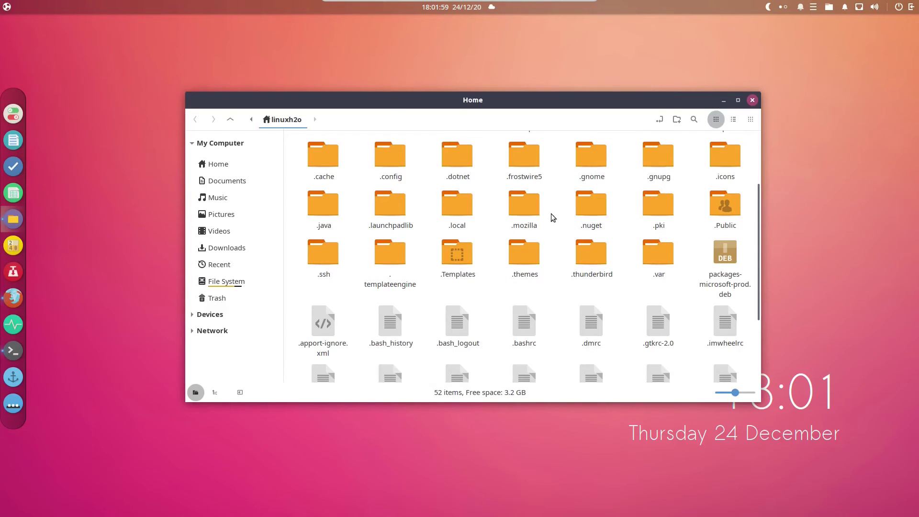
Step: Browse .local/share/plank/themes into the Pill folder and select its dock.theme file
double_click(458, 207)
double_click(314, 145)
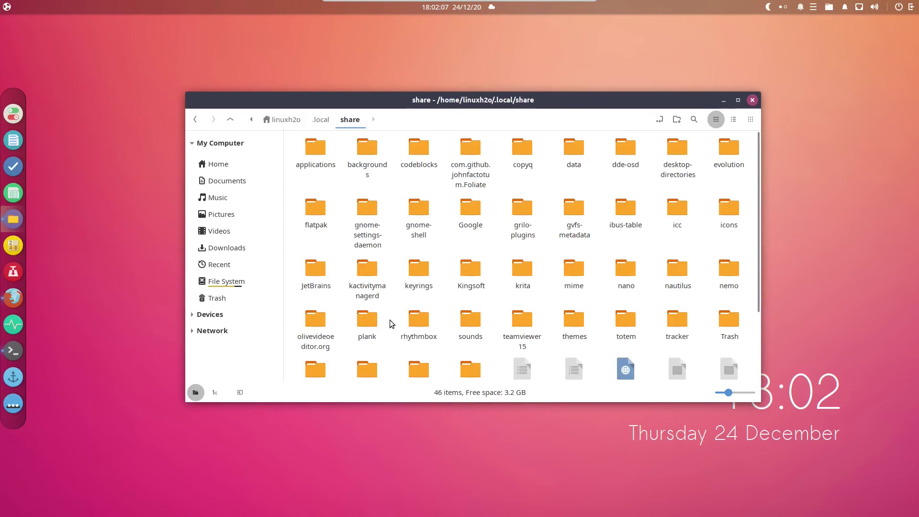
left_click(367, 320)
double_click(367, 321)
double_click(319, 149)
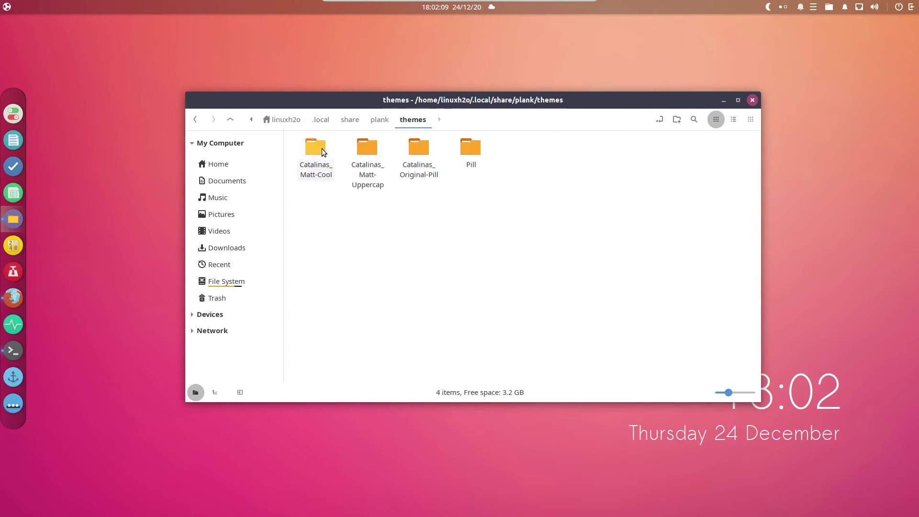
left_click_drag(594, 244, 287, 131)
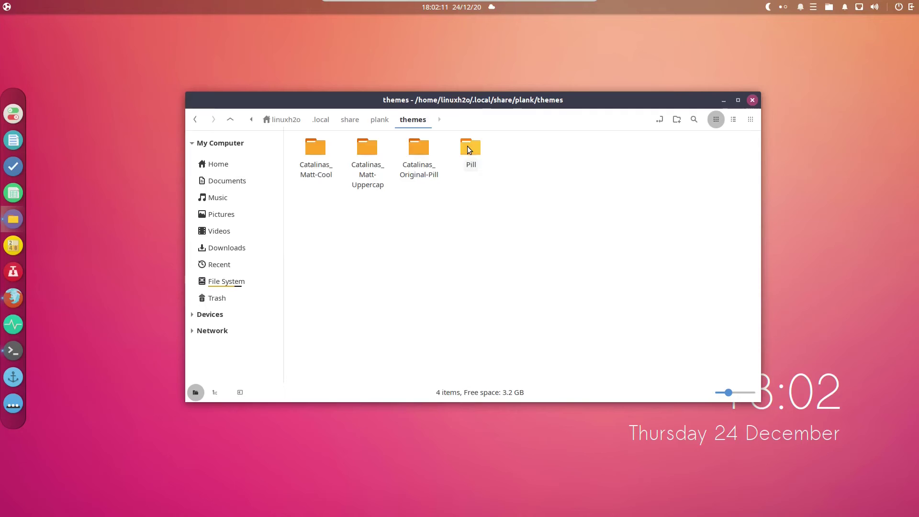
double_click(469, 147)
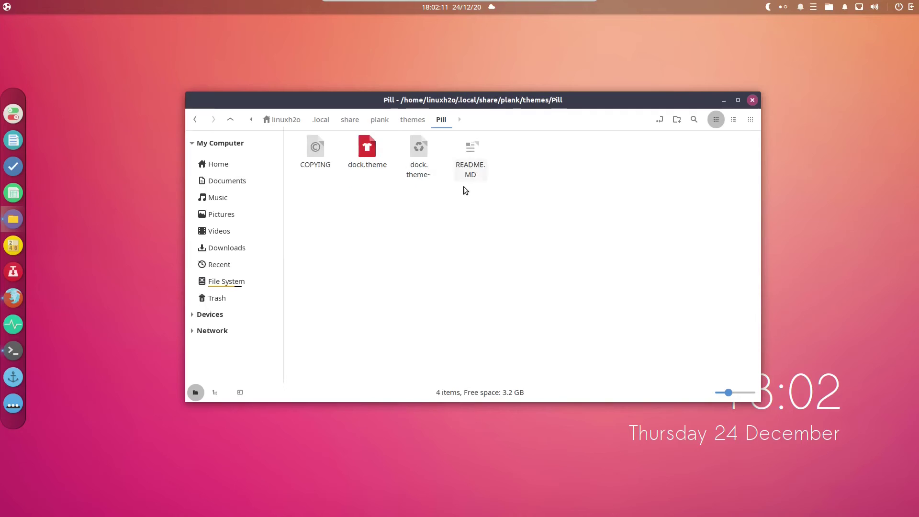
left_click(371, 152)
Step: Open the Pill dock.theme file in the text editor and centre its window
double_click(370, 151)
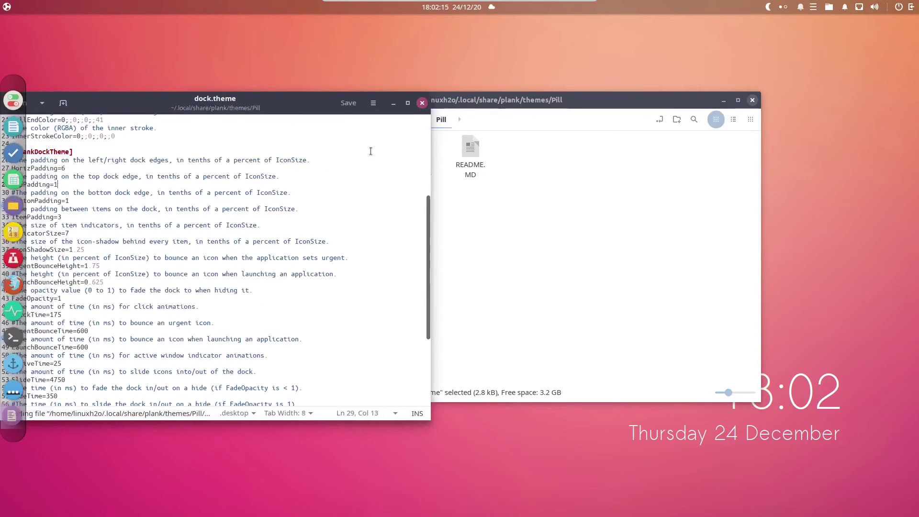
left_click_drag(350, 63, 600, 103)
scroll(297, 261, "down", 3)
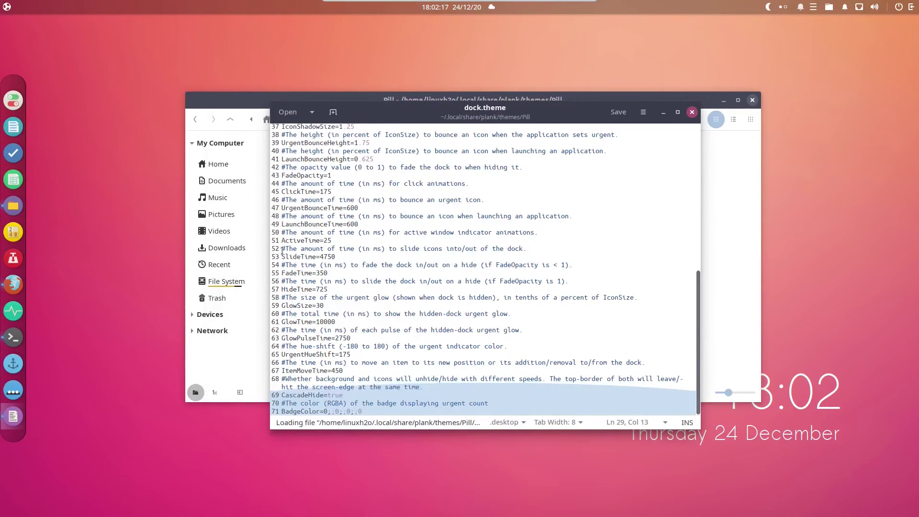
scroll(309, 232, "up", 5)
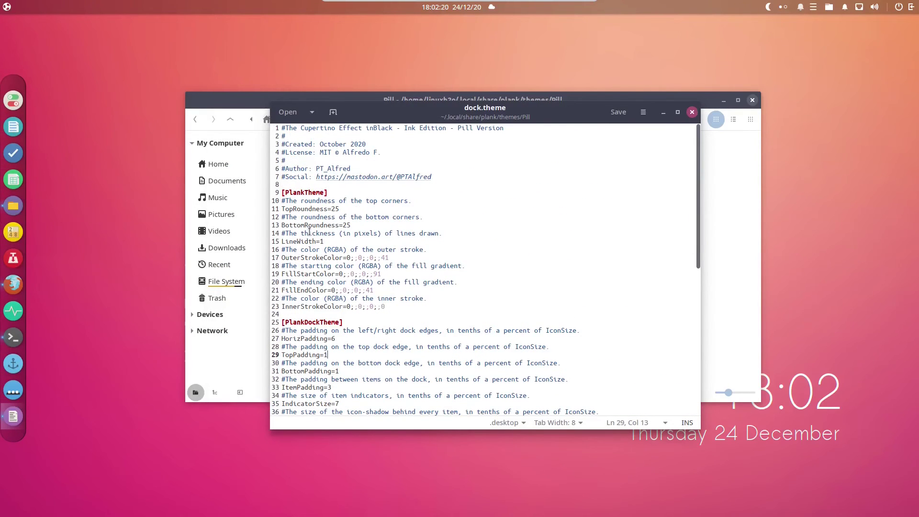
Step: Change HorizPadding to 8 and save dock.theme
double_click(312, 225)
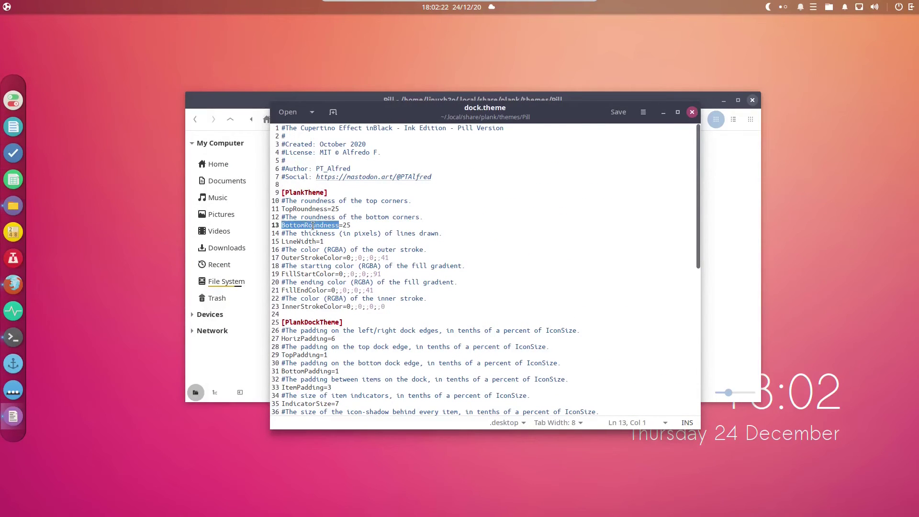
left_click_drag(351, 225, 348, 225)
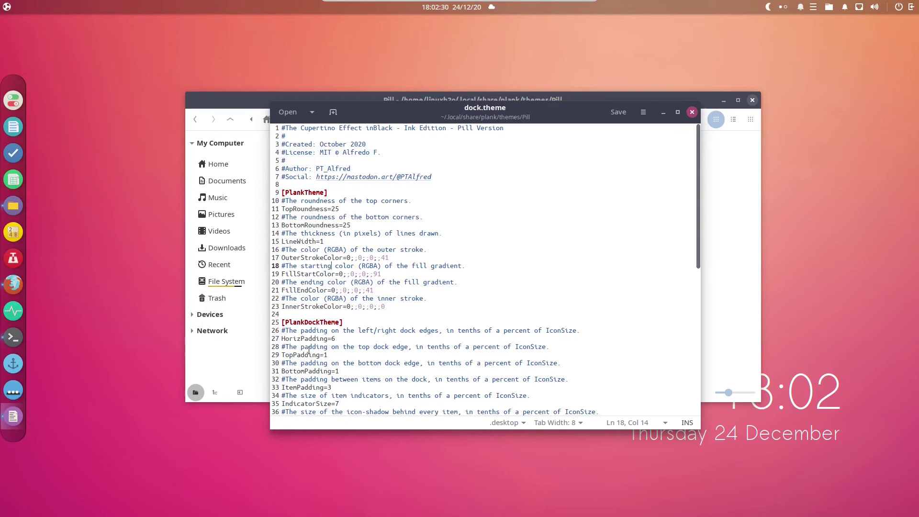
left_click_drag(299, 339, 313, 340)
left_click(322, 341)
key("ctrl+s")
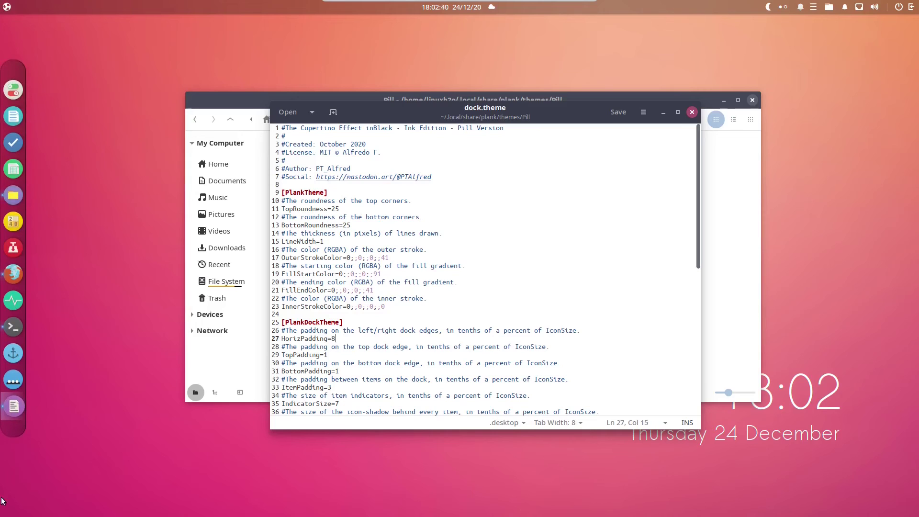
Step: Set ItemPadding to 4 and save dock.theme again so the dock updates
scroll(368, 354, "down", 6)
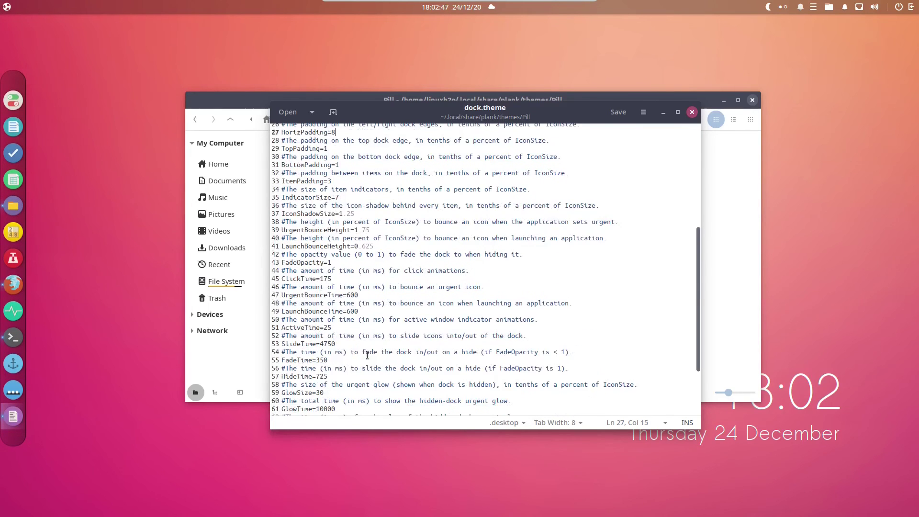
scroll(367, 355, "up", 3)
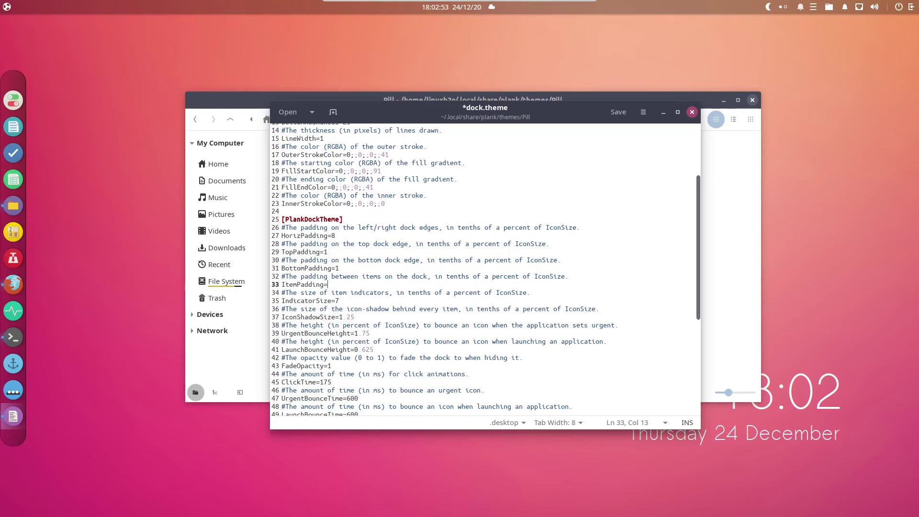
key("ctrl+s")
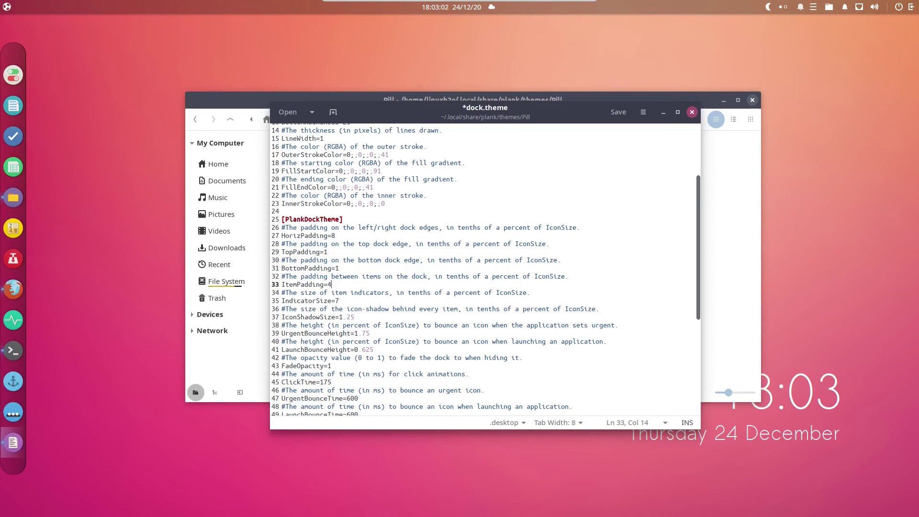
key("ctrl+s")
scroll(346, 251, "down", 5)
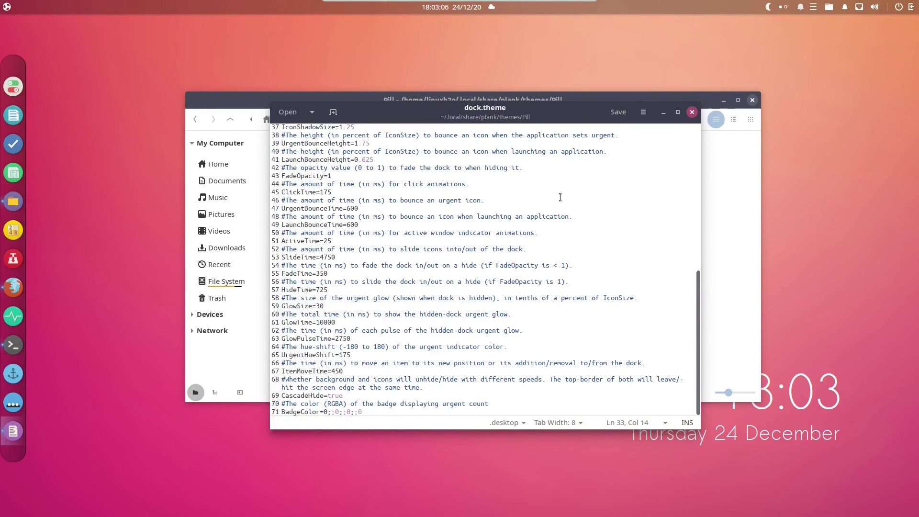
Step: Minimise the text editor, file manager and VirtualBox windows to reveal the host desktop
left_click(663, 112)
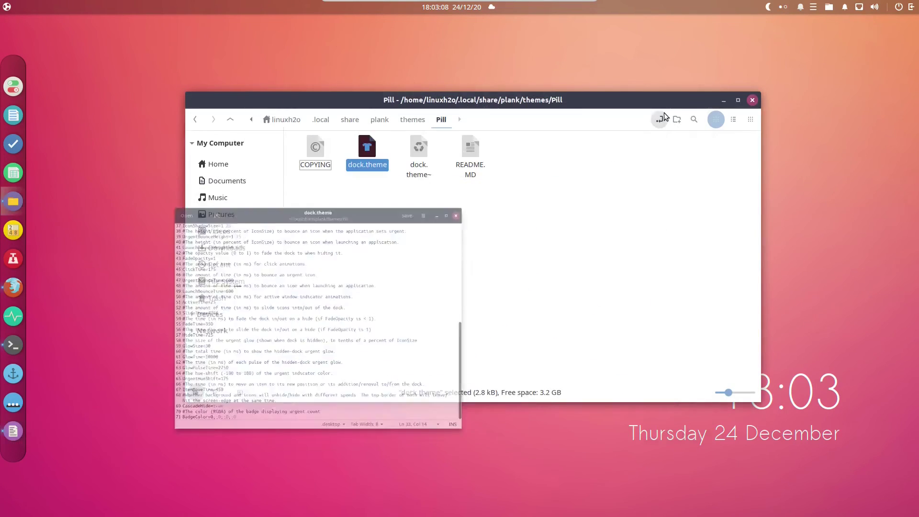
left_click(724, 100)
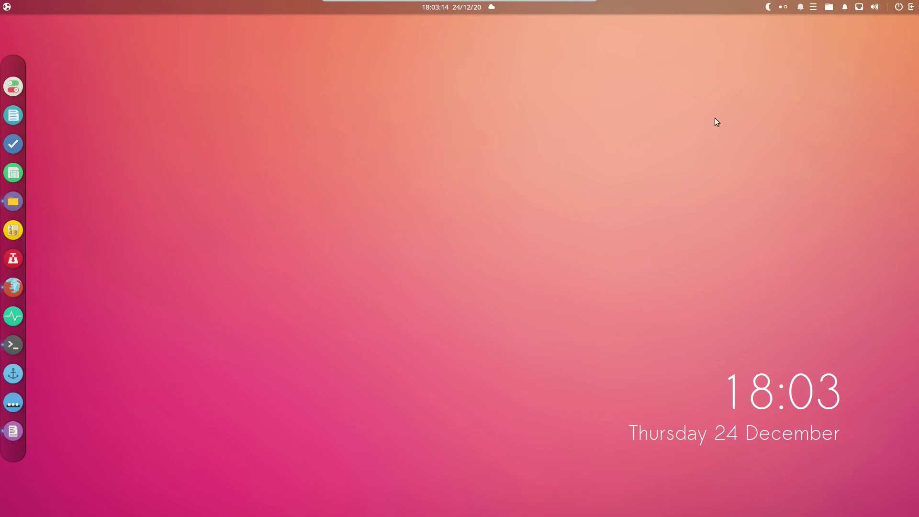
left_click(564, 5)
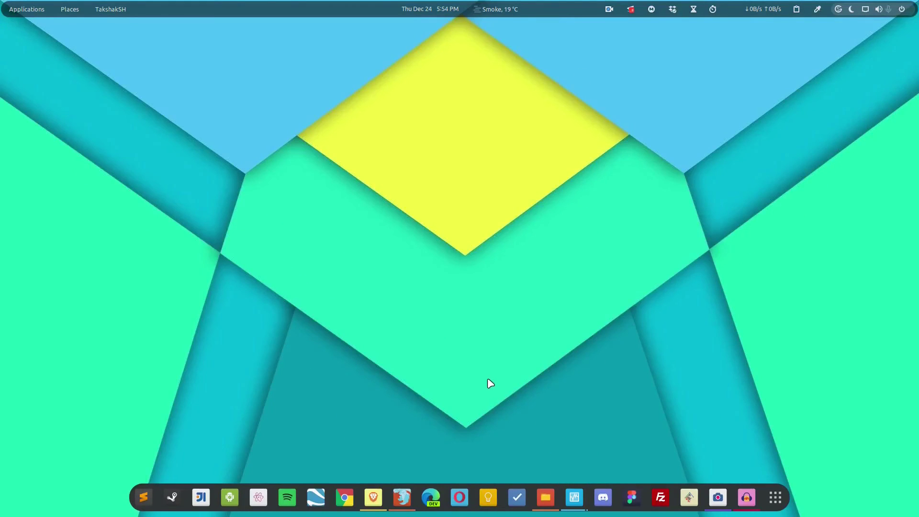
Step: Bring Brave back to the KDE Store and flip through the Mater inLight and Plastique previews
left_click(375, 495)
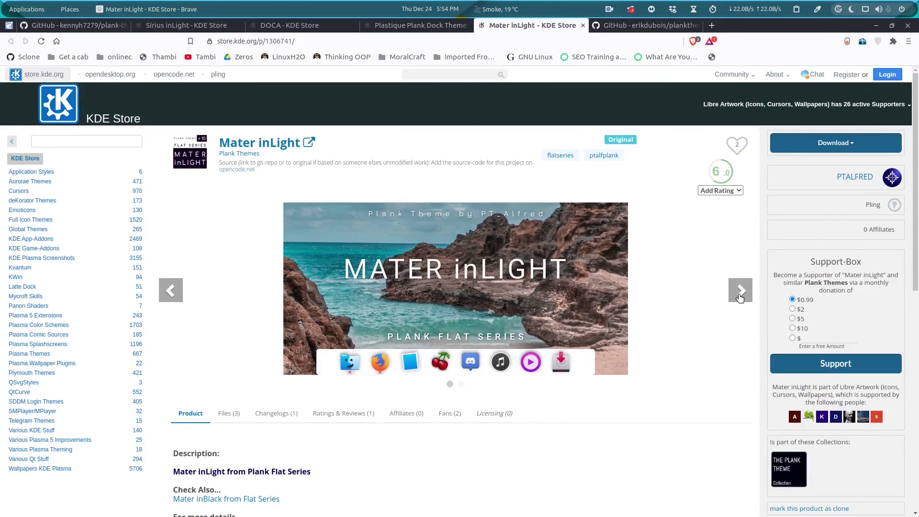
left_click(740, 293)
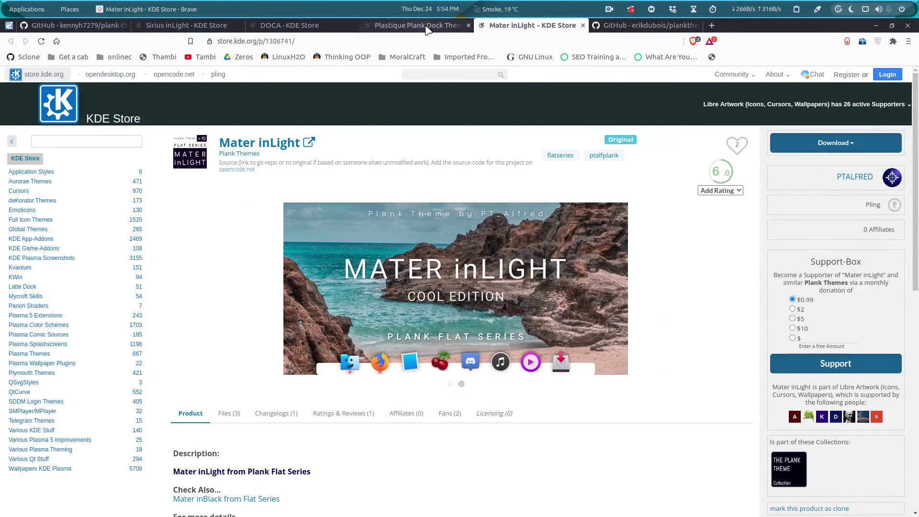
left_click(425, 28)
scroll(826, 109, "up", 3)
left_click(898, 190)
left_click(899, 190)
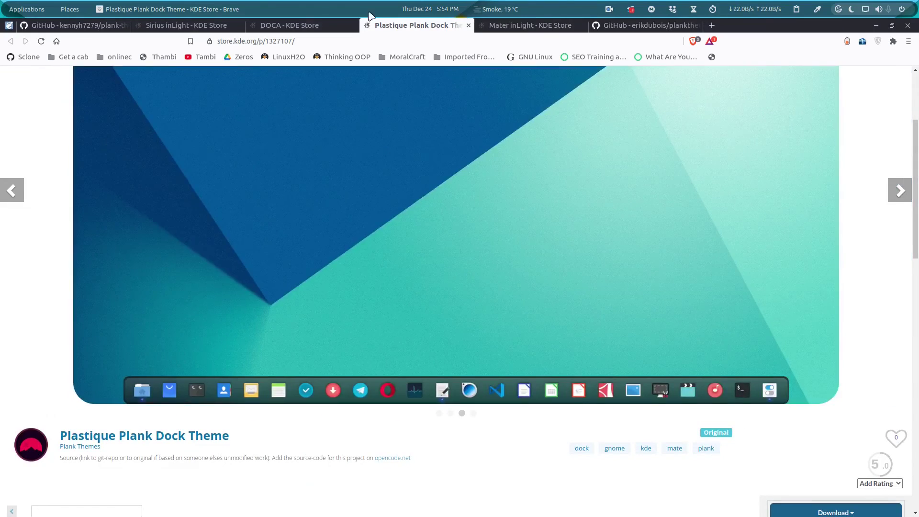
Step: Move to the Sirius inLight page and step through its preview slides
key("ctrl+shift+Tab")
key("ctrl+shift+Tab")
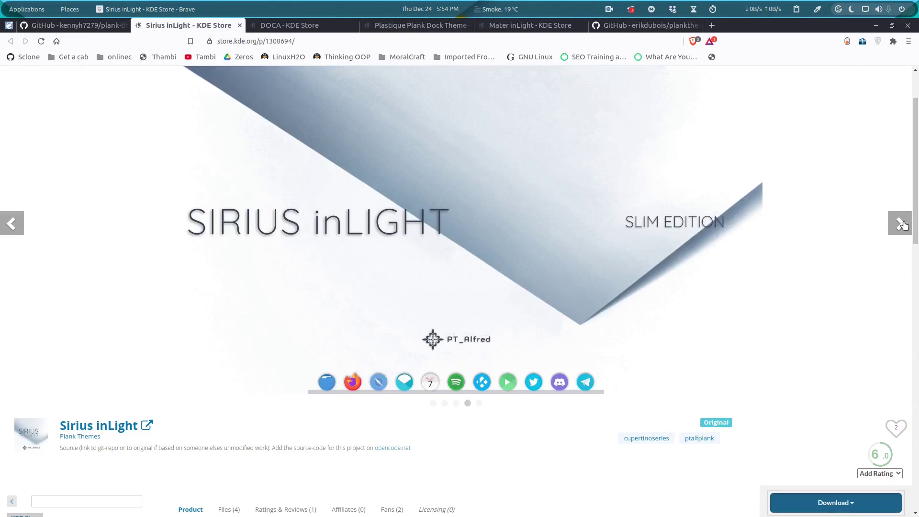
left_click(900, 223)
left_click(899, 223)
left_click(899, 223)
left_click(900, 223)
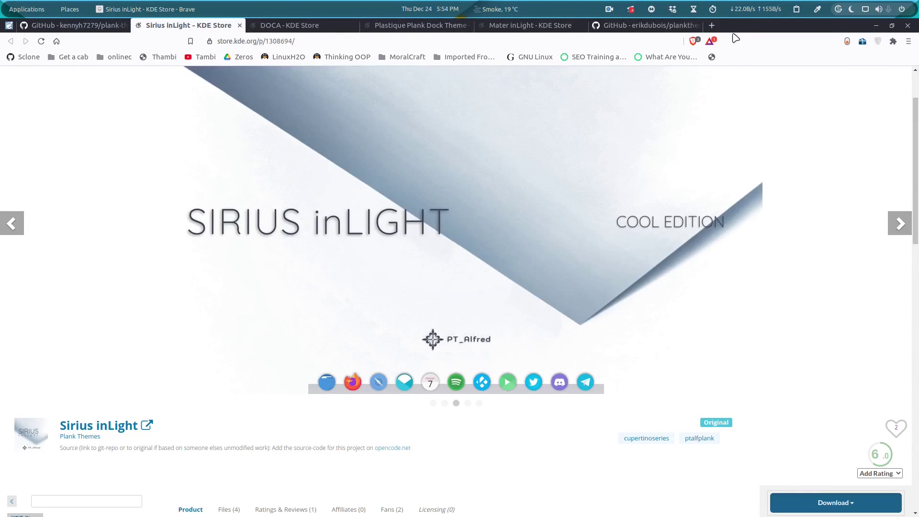
Step: Open the Moncho folder in the GitHub plank themes repository, then view the other repository's screenshots
left_click(612, 28)
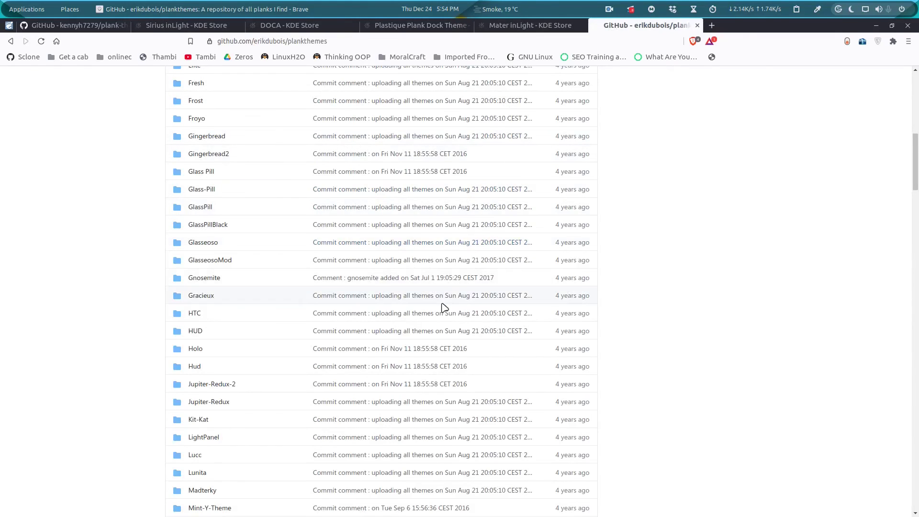
scroll(383, 287, "up", 10)
scroll(441, 299, "down", 20)
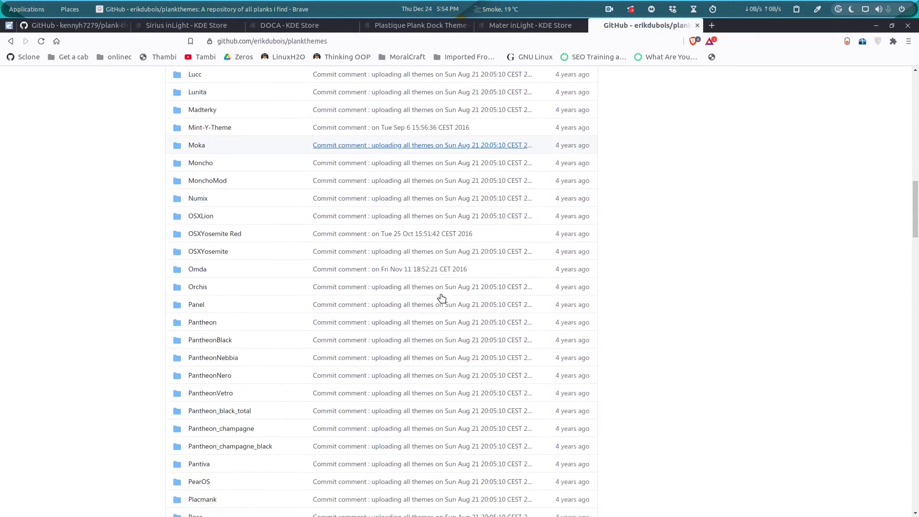
left_click(203, 165)
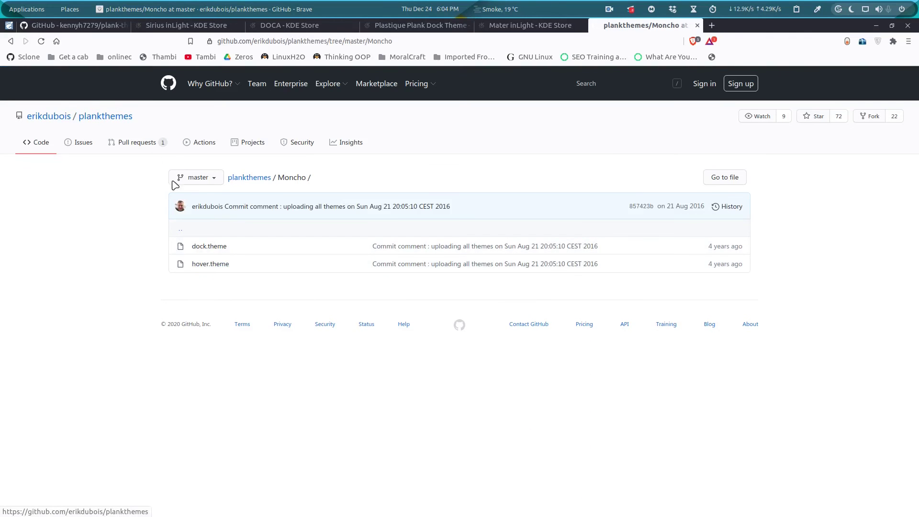
left_click(58, 135)
left_click(72, 24)
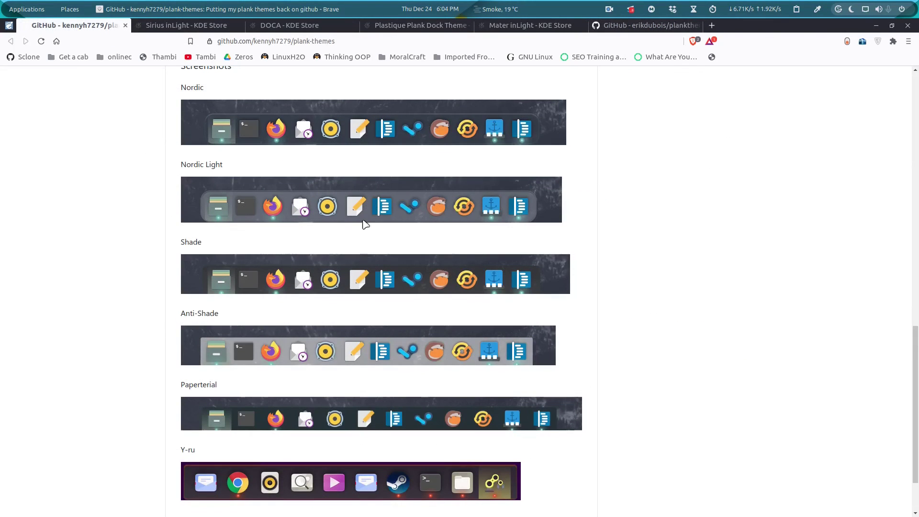
key("super+d")
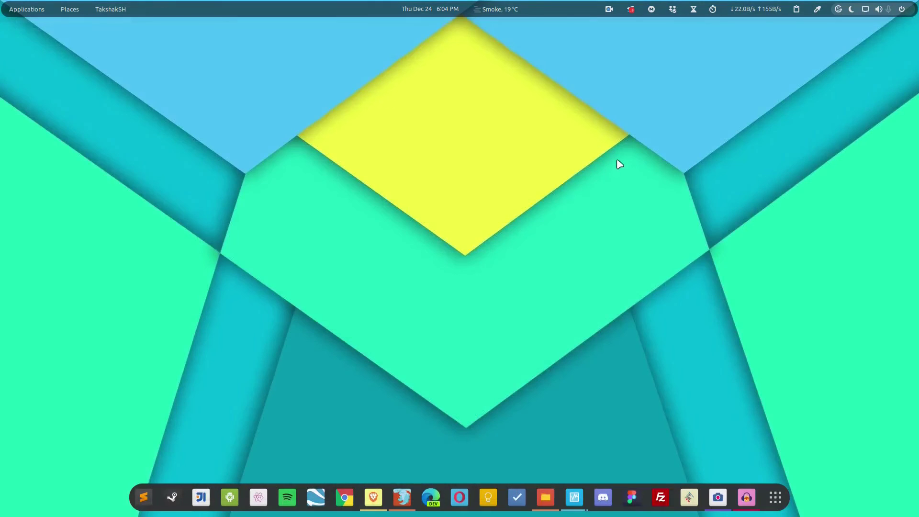